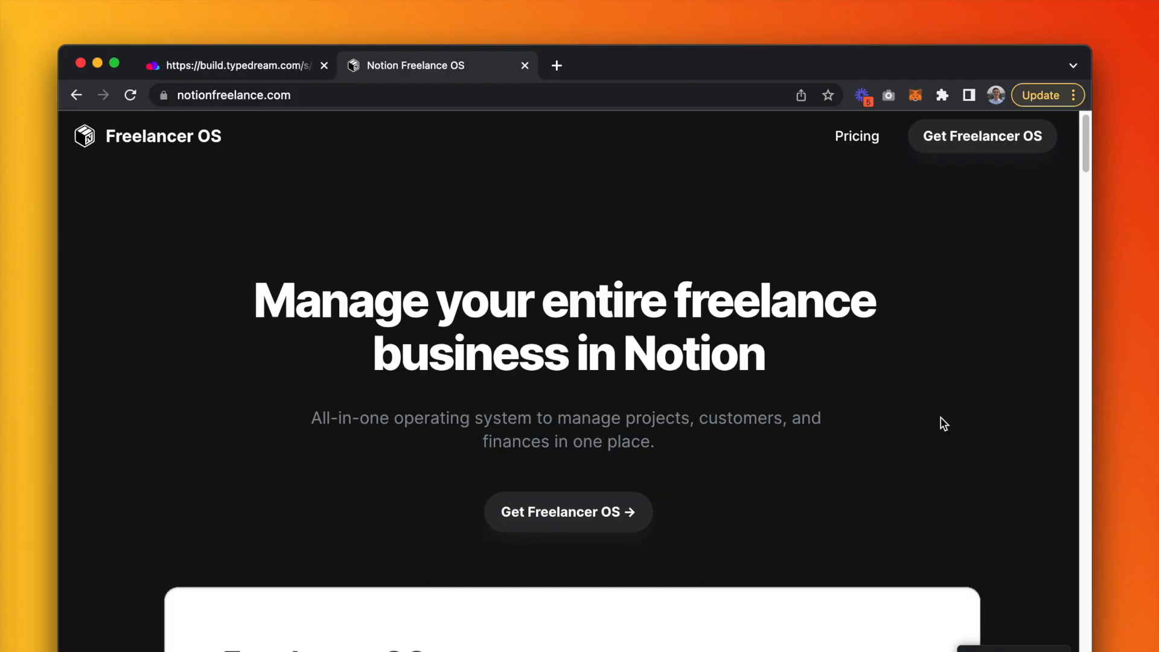
- Scroll through the reference Freelancer OS landing page down to its FAQ section
{"action": "scroll", "coordinate": [944, 424], "scroll_direction": "down", "scroll_amount": 10}
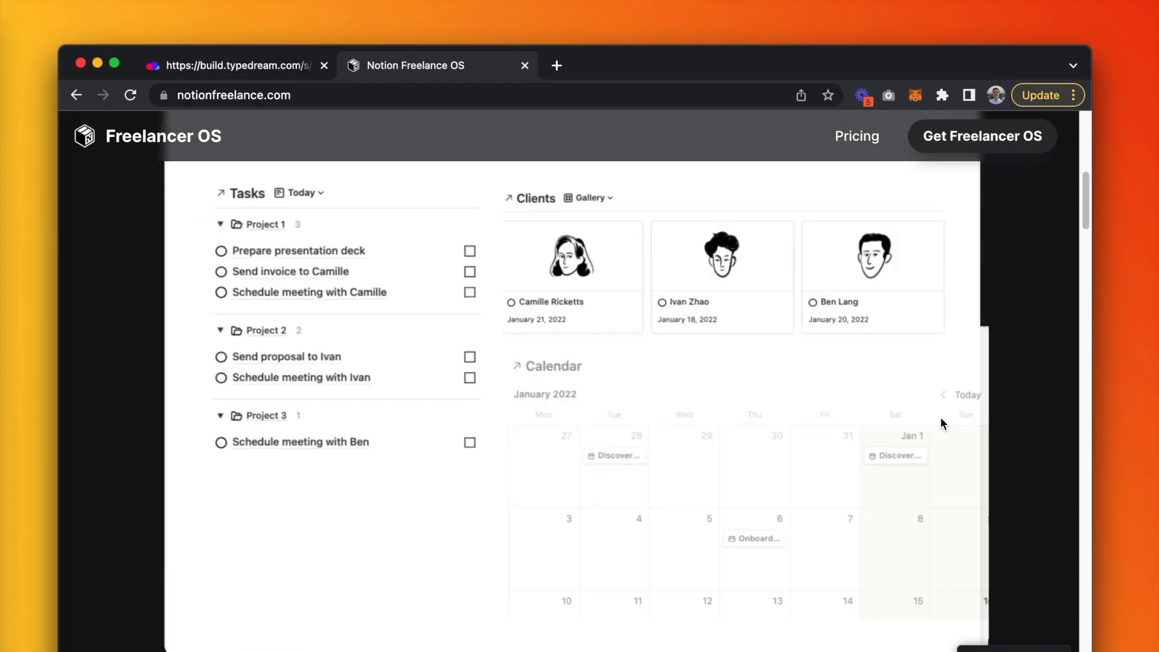
{"action": "scroll", "coordinate": [940, 418], "scroll_direction": "down", "scroll_amount": 10}
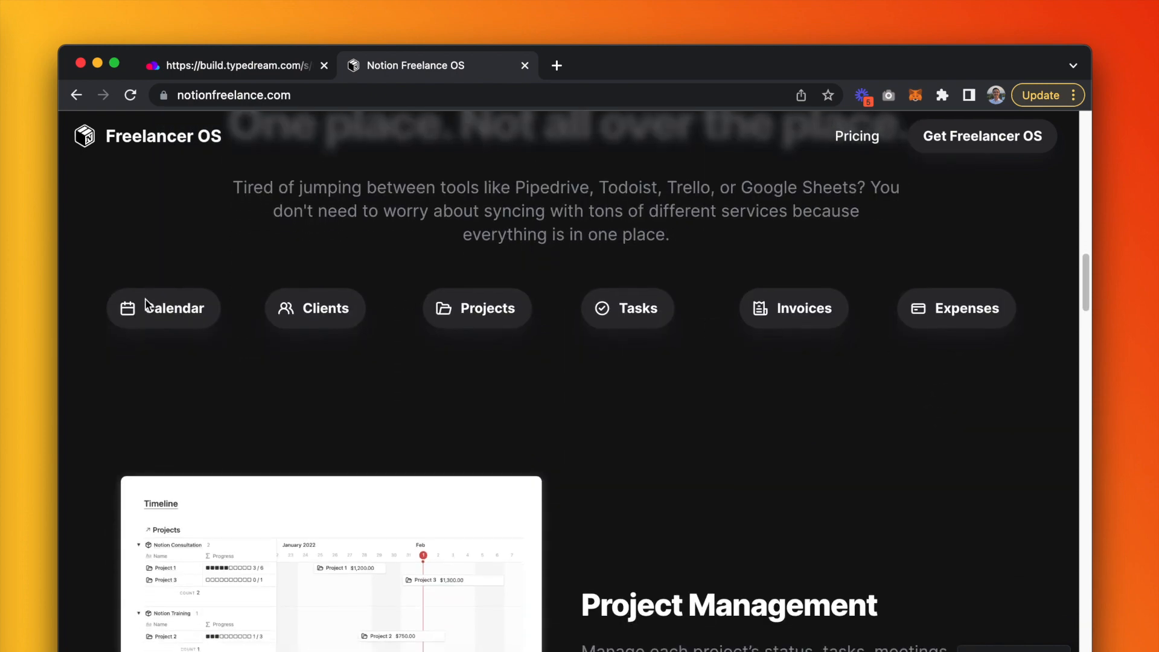
{"action": "scroll", "coordinate": [978, 353], "scroll_direction": "down", "scroll_amount": 10}
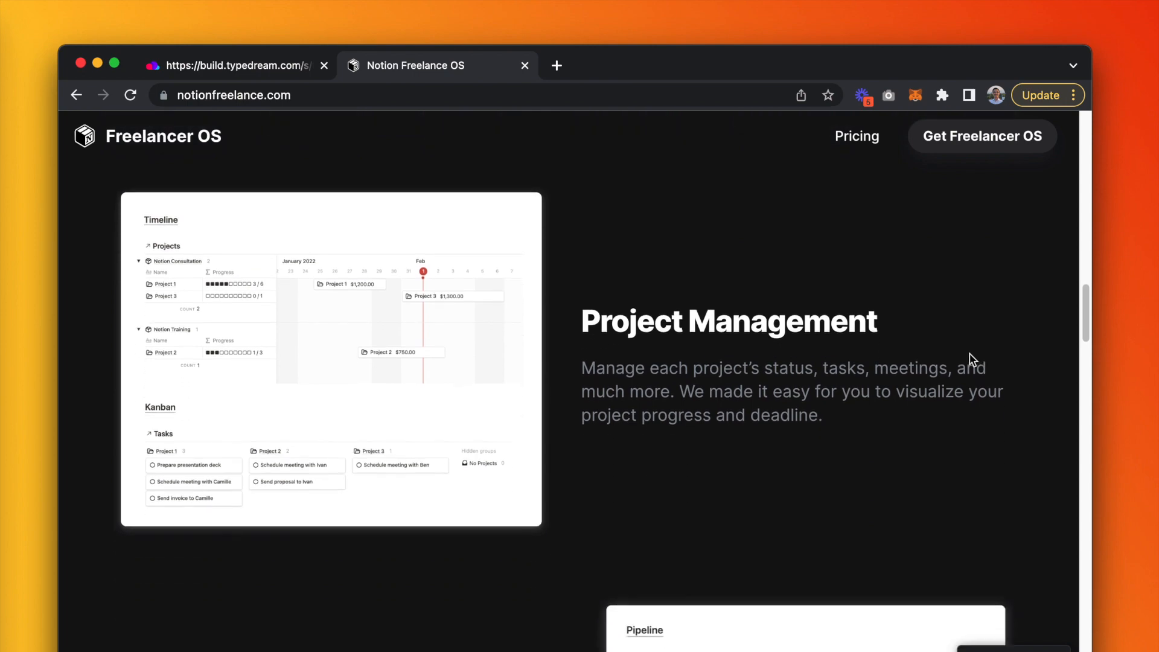
{"action": "scroll", "coordinate": [940, 360], "scroll_direction": "down", "scroll_amount": 10}
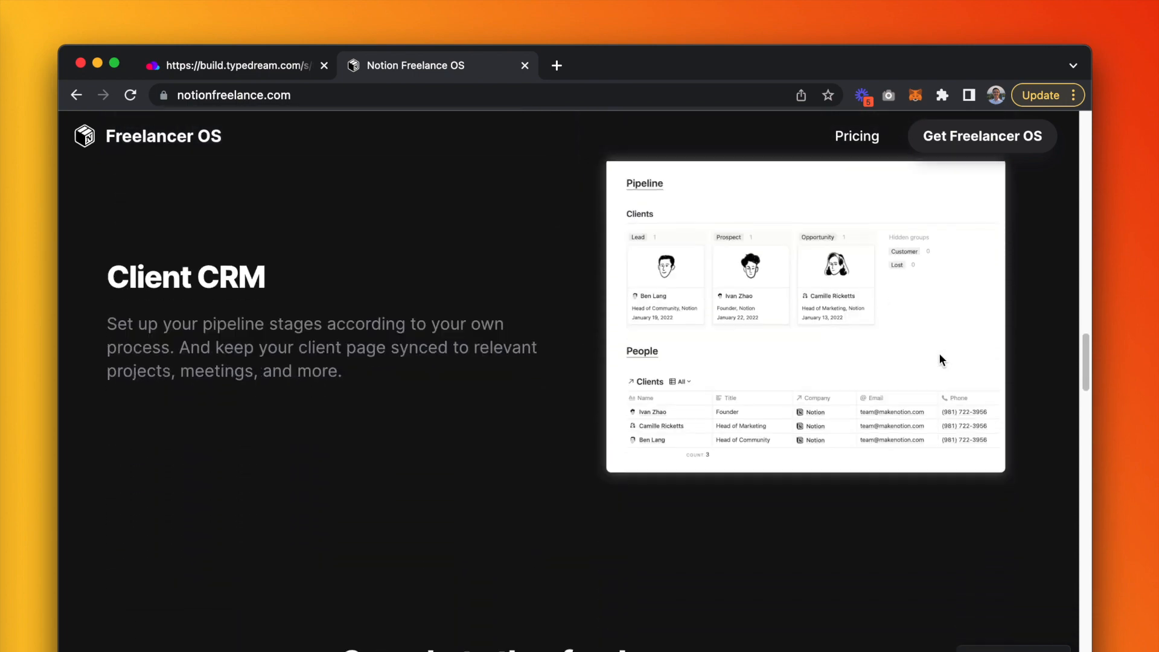
{"action": "scroll", "coordinate": [940, 360], "scroll_direction": "down", "scroll_amount": 10}
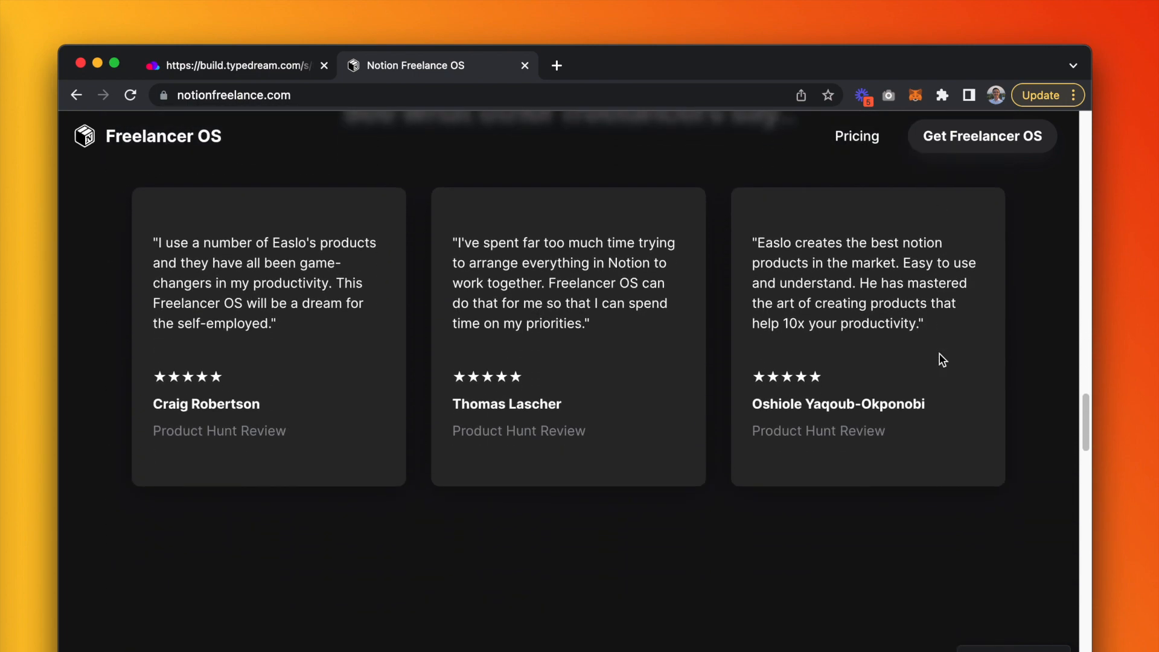
{"action": "scroll", "coordinate": [940, 360], "scroll_direction": "down", "scroll_amount": 10}
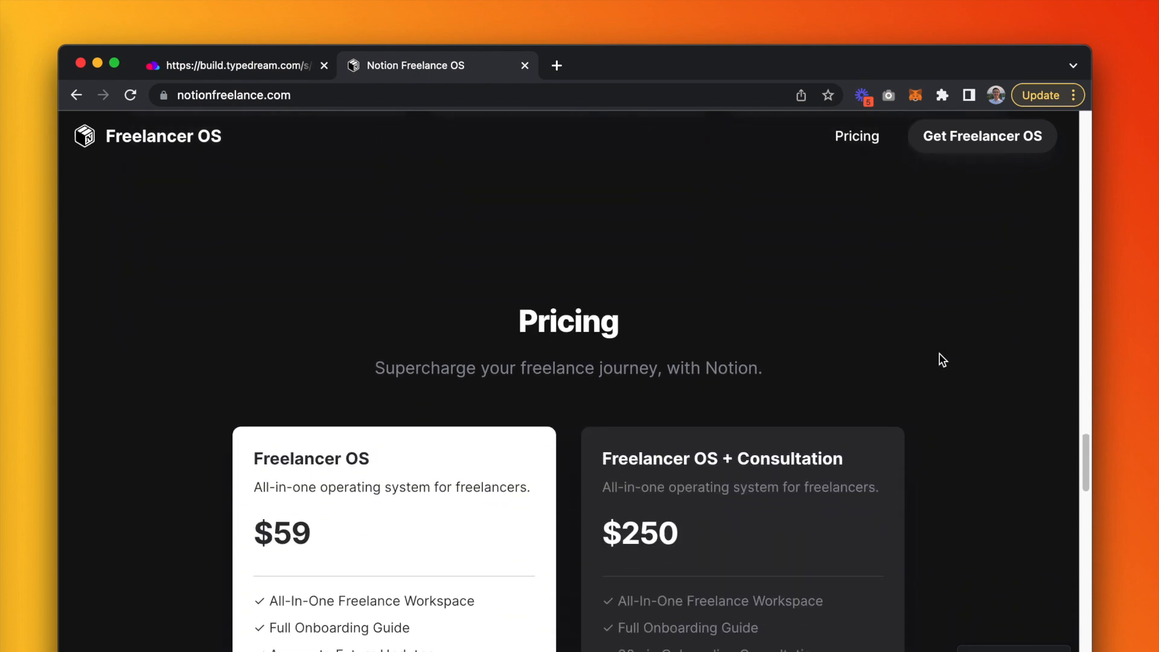
{"action": "scroll", "coordinate": [942, 359], "scroll_direction": "down", "scroll_amount": 10}
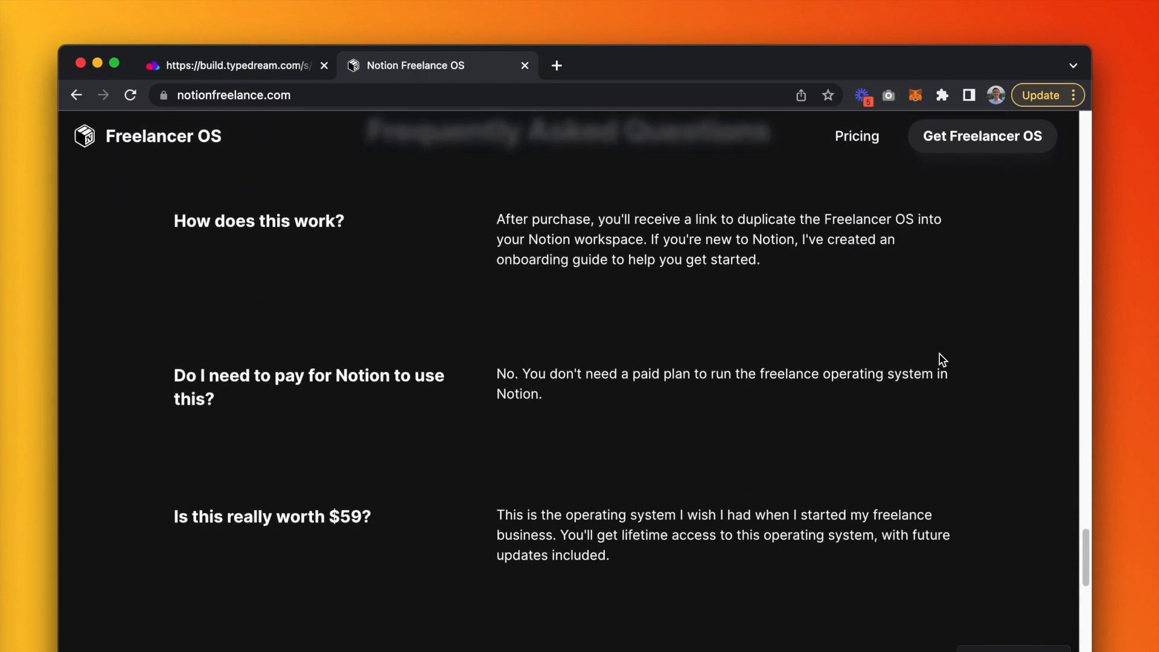
{"action": "scroll", "coordinate": [942, 360], "scroll_direction": "down", "scroll_amount": 6}
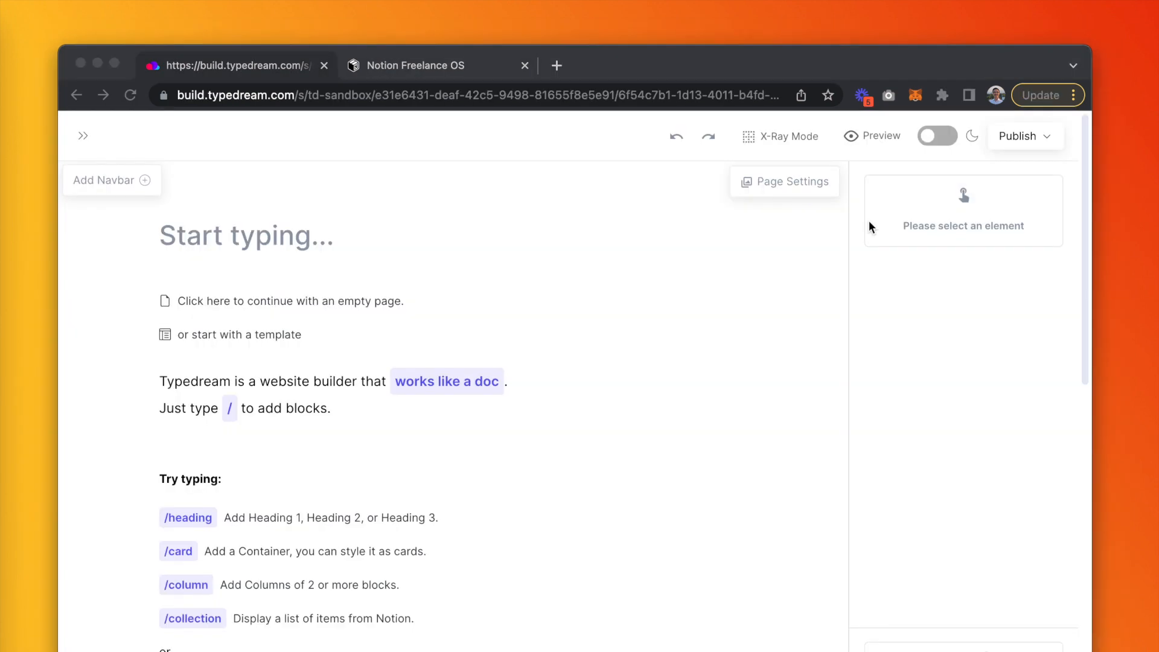
- Turn on dark mode, check the Page Settings Media options, and clear the starter title
{"action": "left_click", "coordinate": [934, 140]}
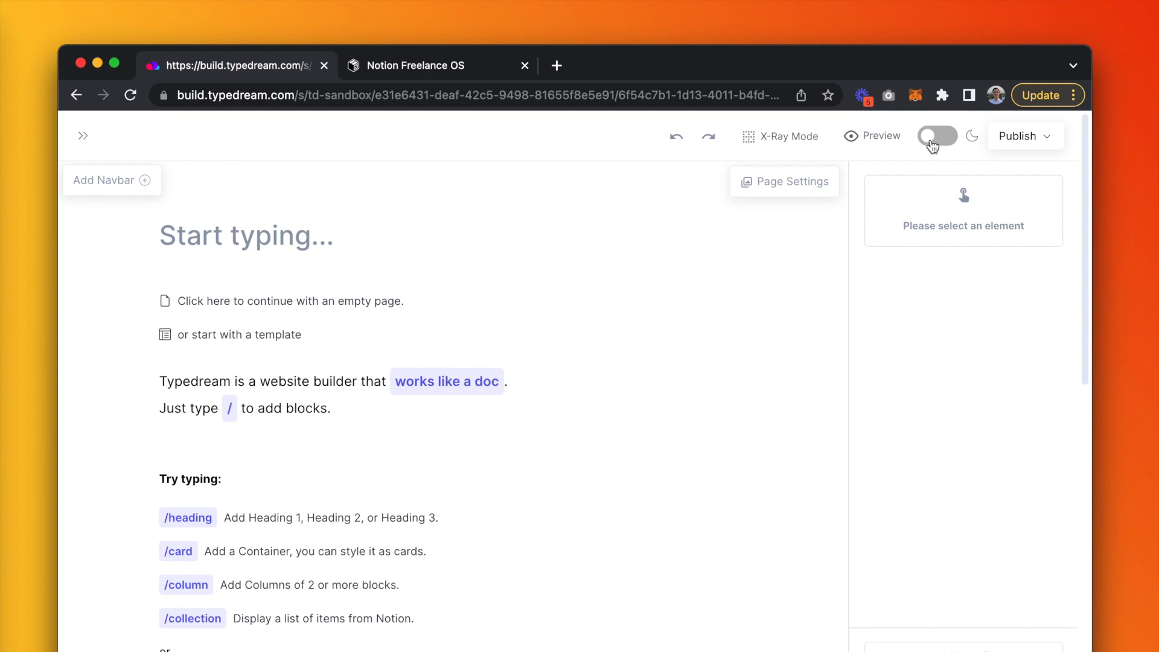
{"action": "left_click", "coordinate": [934, 140]}
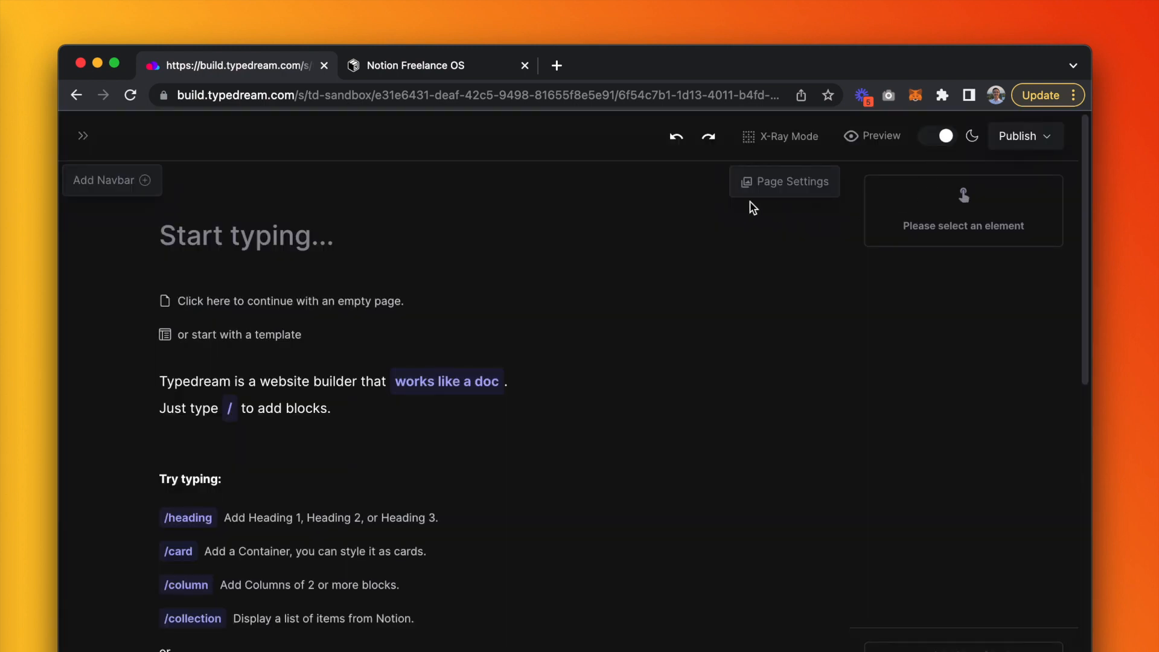
{"action": "left_click", "coordinate": [779, 189]}
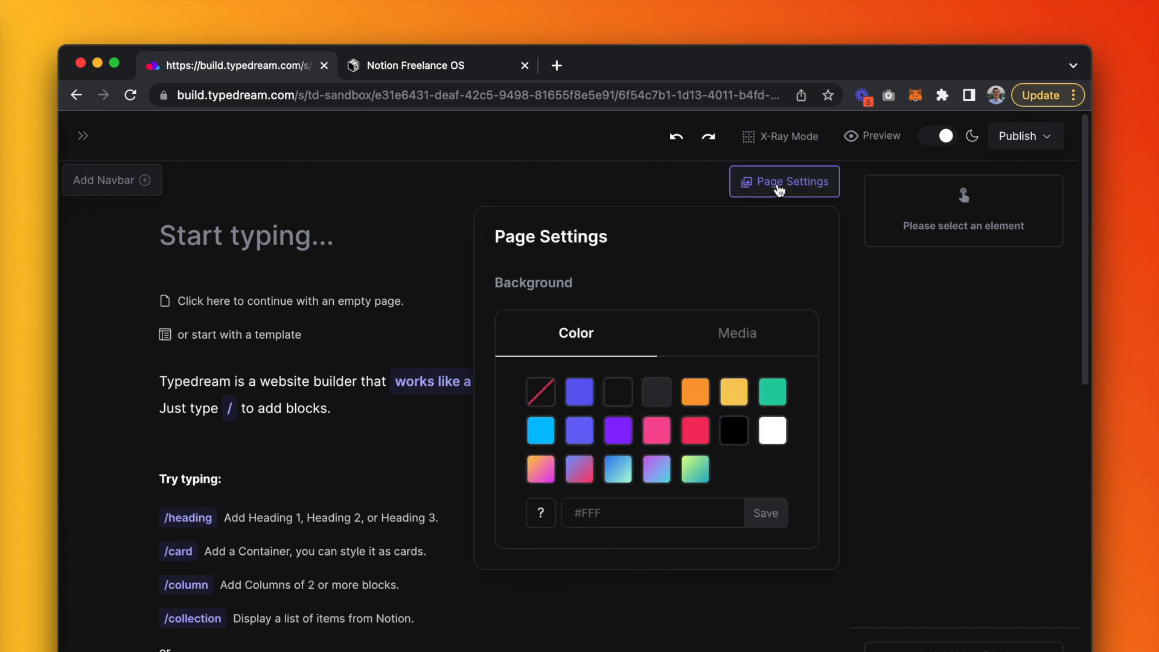
{"action": "left_click", "coordinate": [723, 332]}
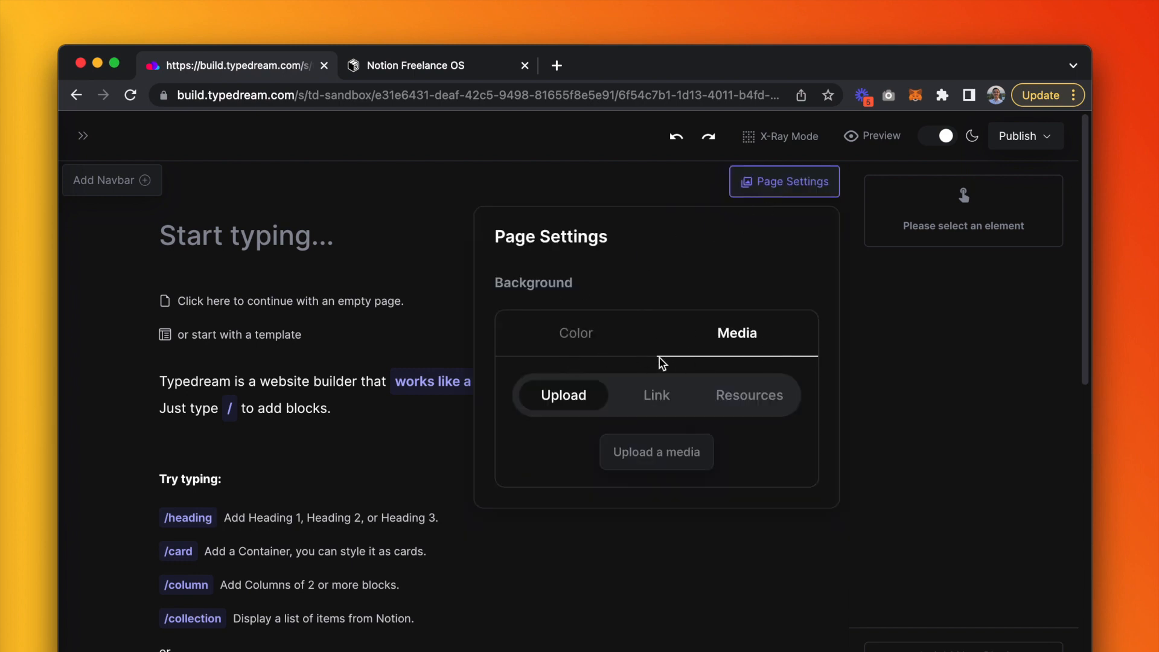
{"action": "left_click", "coordinate": [758, 181]}
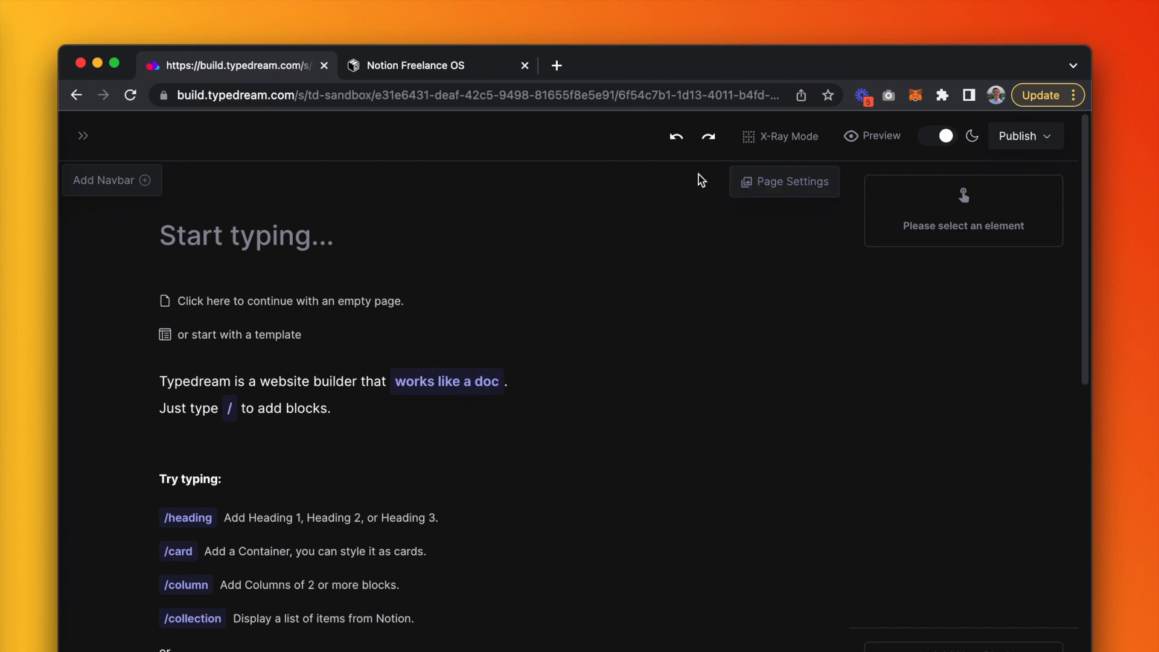
{"action": "left_click", "coordinate": [270, 243]}
- Add a centred Heading 1 'Manage your entire freelance business in Notion'
{"action": "type", "text": "/h1"}
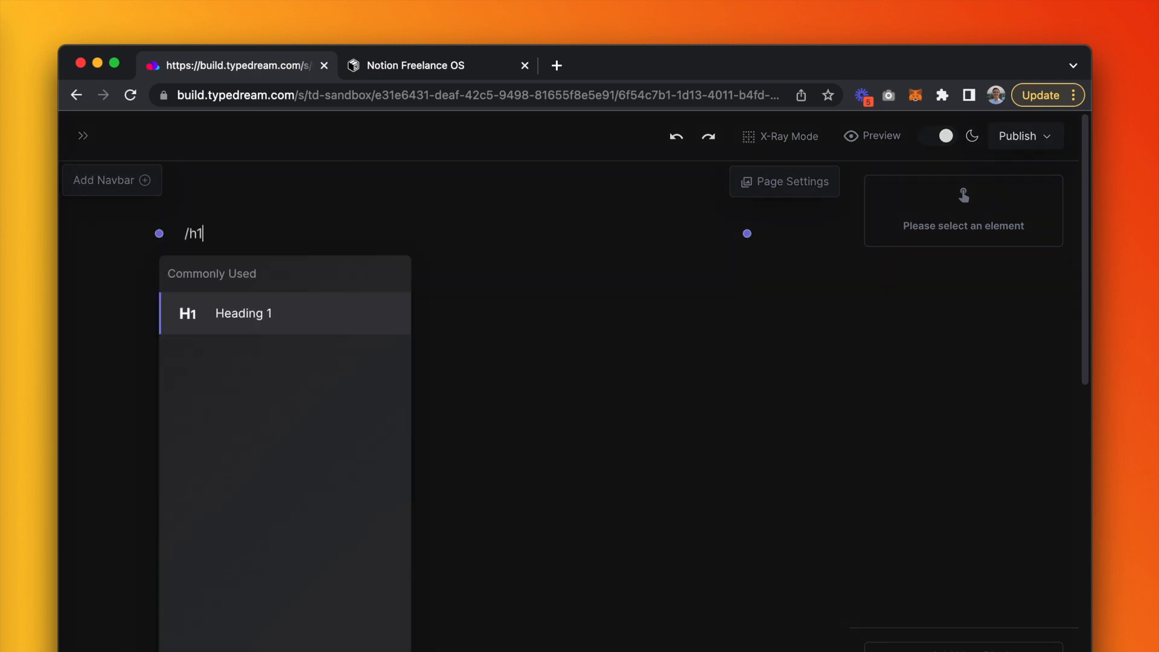
{"action": "key", "text": "Return"}
{"action": "type", "text": "Manag"}
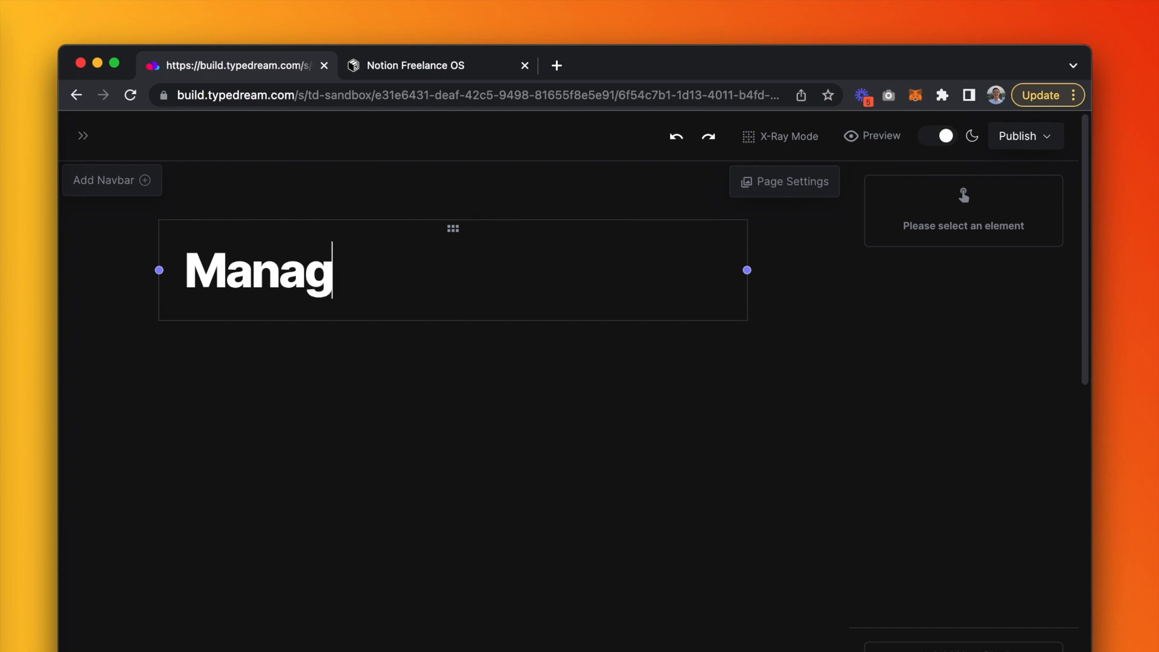
{"action": "type", "text": "e your entire freelance busine"}
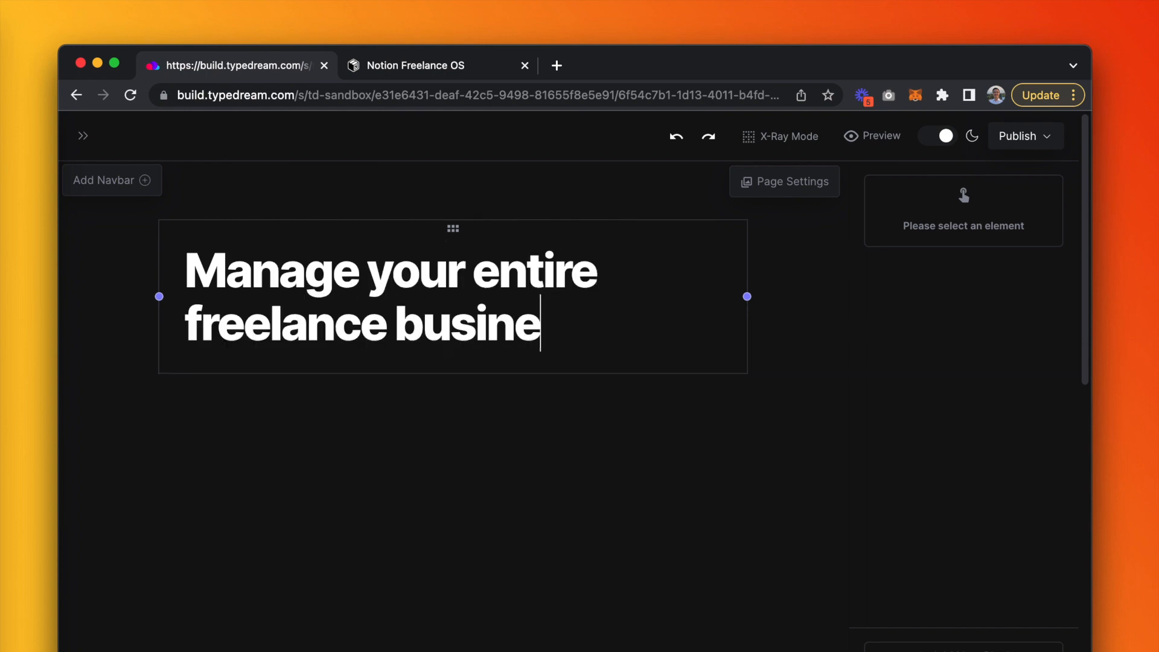
{"action": "type", "text": "ss in Notion"}
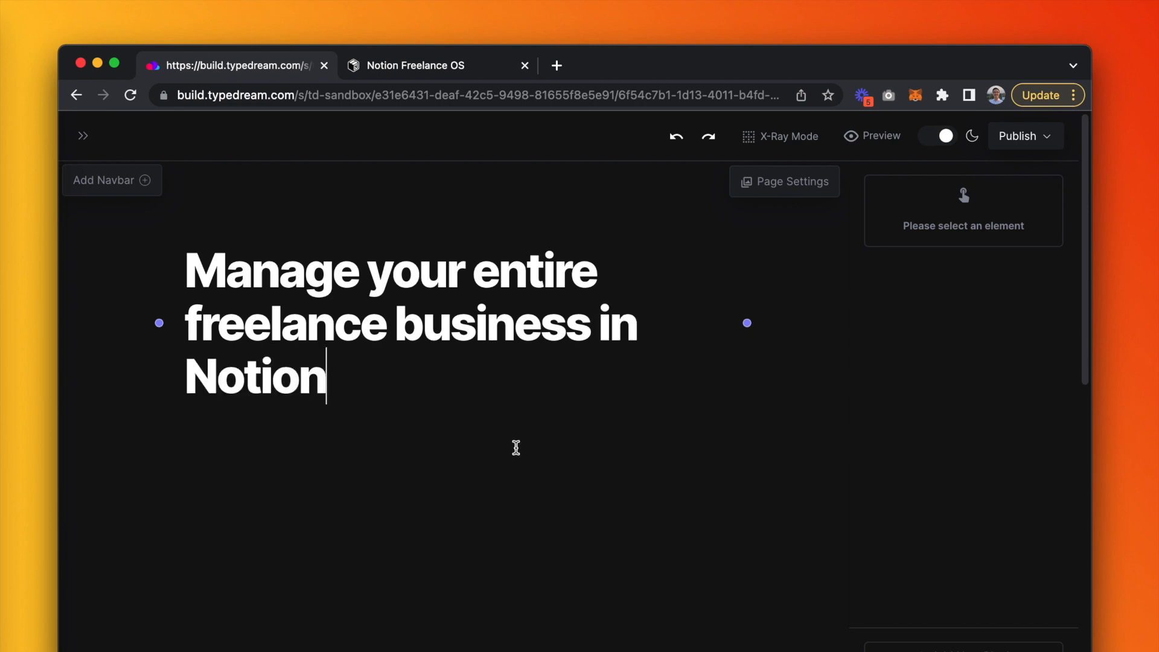
{"action": "left_click", "coordinate": [521, 378]}
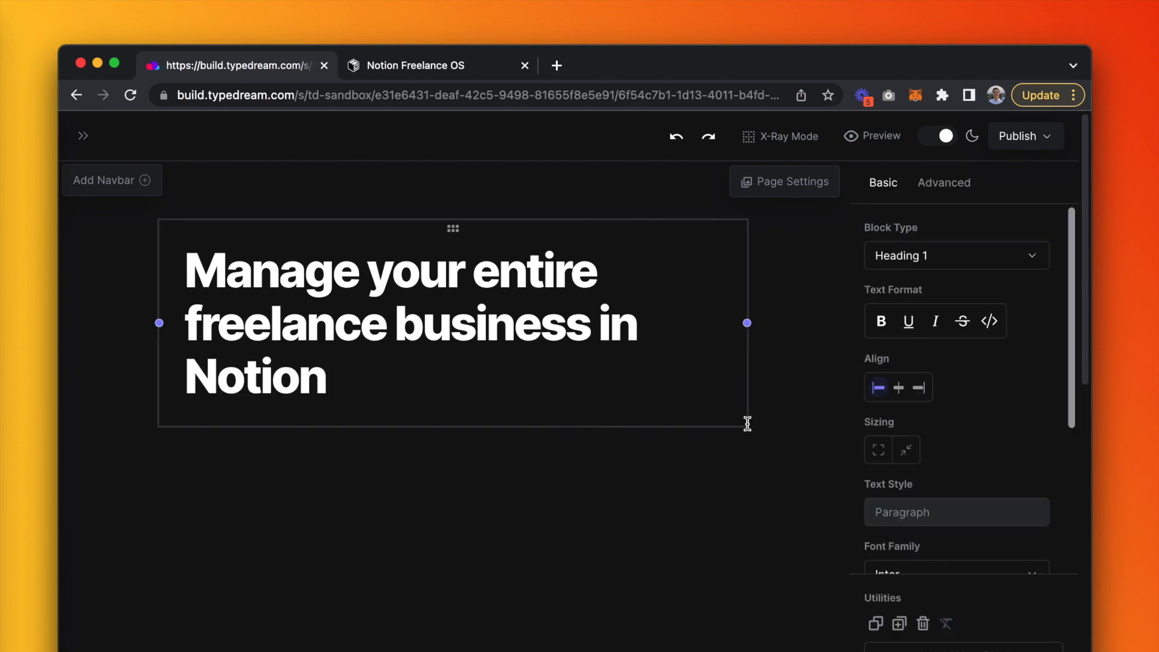
{"action": "triple_click", "coordinate": [670, 378]}
{"action": "left_click", "coordinate": [900, 388]}
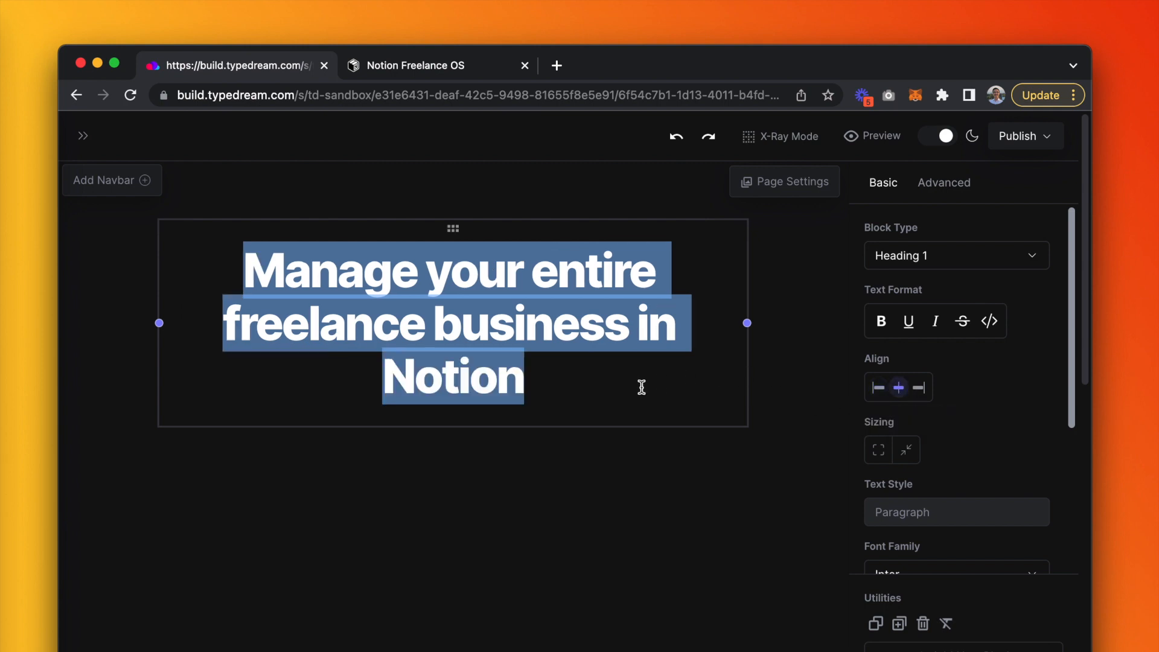
- Add the gray Subtitle 2 tagline below the headline, with empty lines after it
{"action": "key", "text": "Right"}
{"action": "key", "text": "Return"}
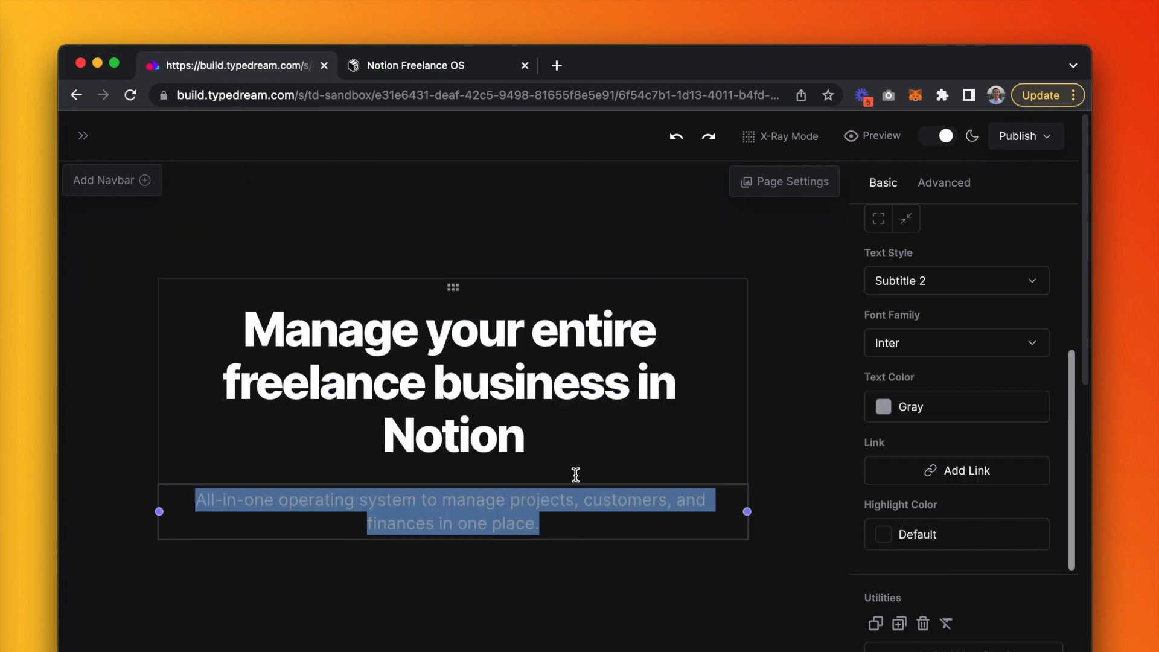
{"action": "left_click", "coordinate": [606, 527]}
{"action": "key", "text": "Return"}
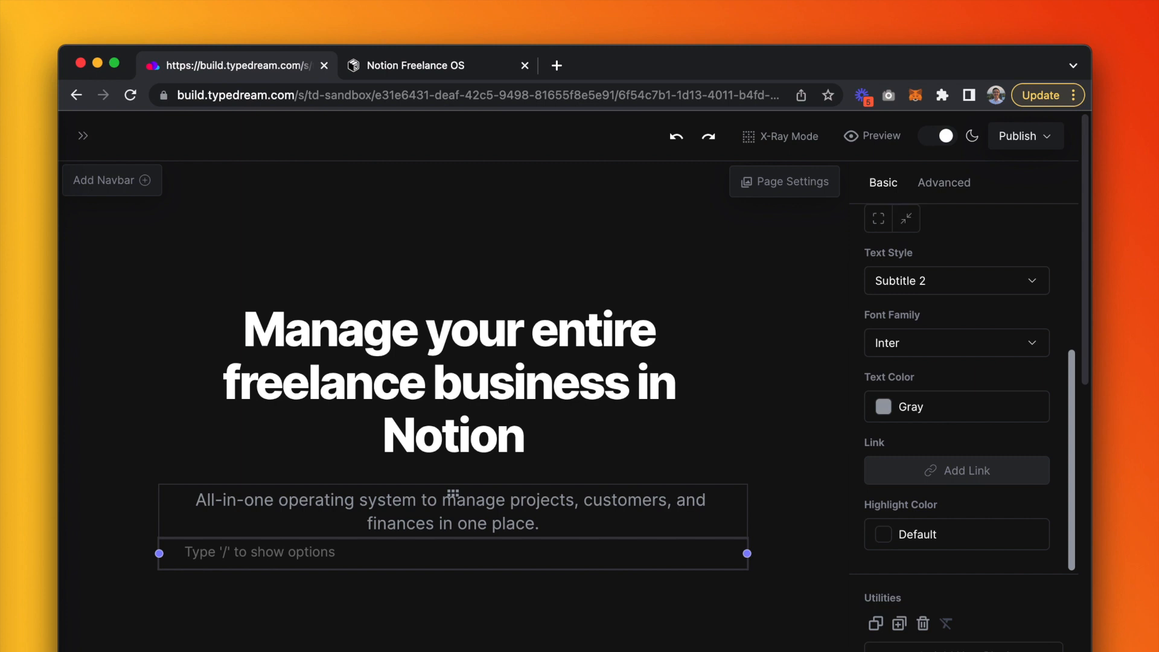
{"action": "key", "text": "Return"}
- Add a 'Get Freelancer OS →' button with a dark gray background
{"action": "type", "text": "/butt"}
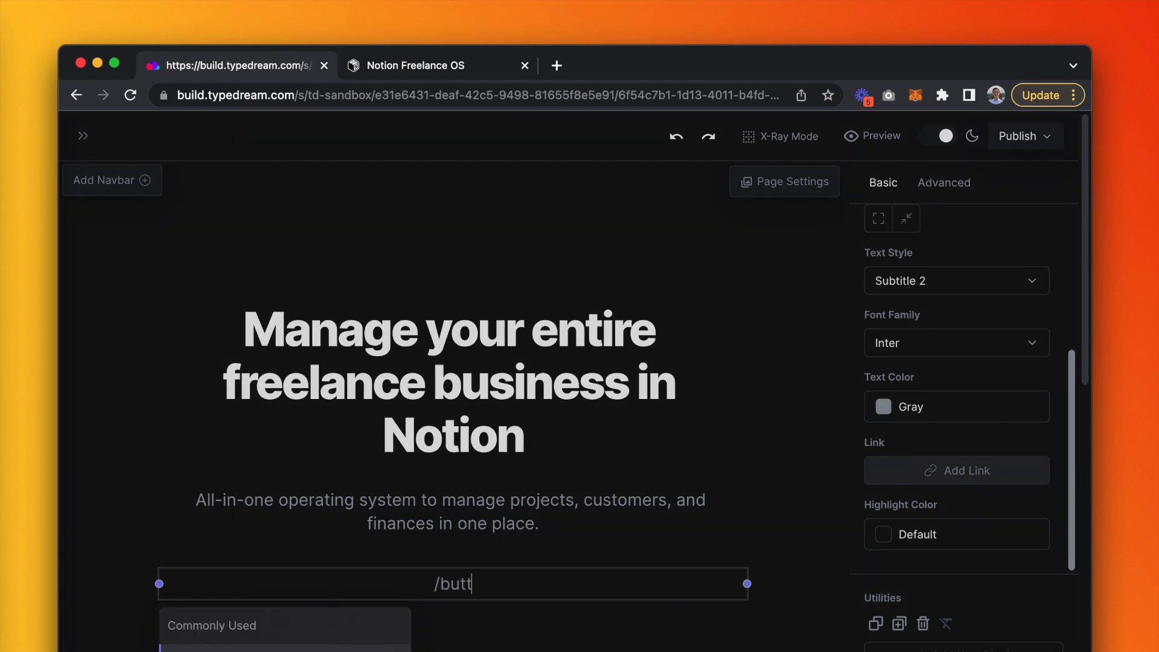
{"action": "key", "text": "Return"}
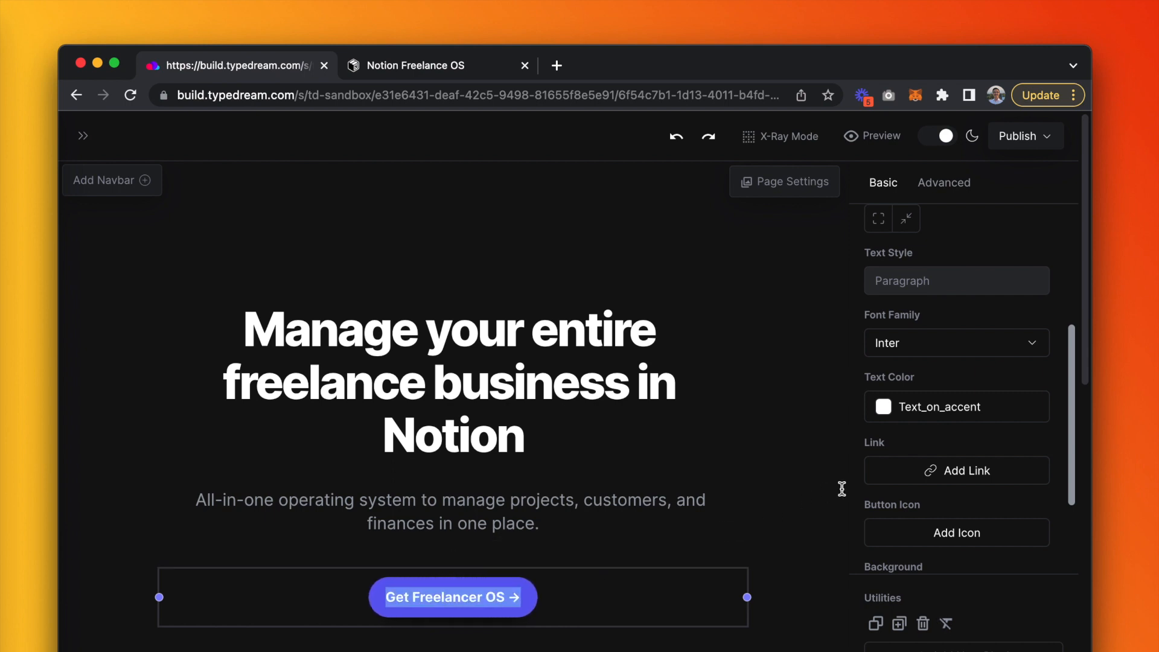
{"action": "scroll", "coordinate": [952, 494], "scroll_direction": "down", "scroll_amount": 3}
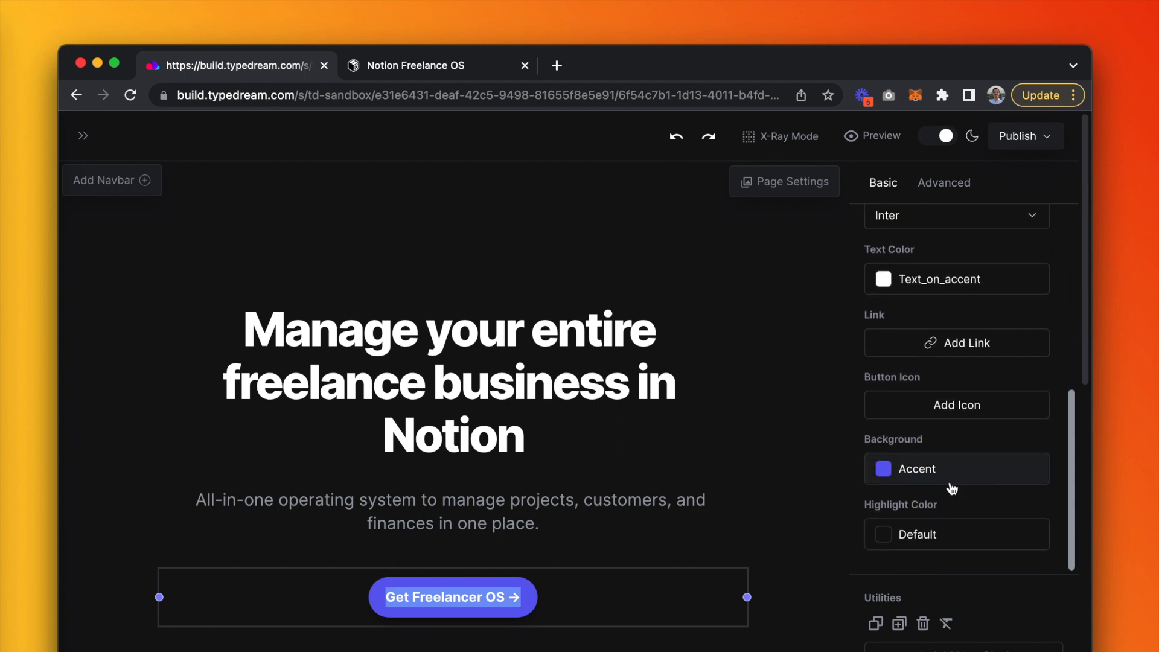
{"action": "left_click", "coordinate": [966, 468]}
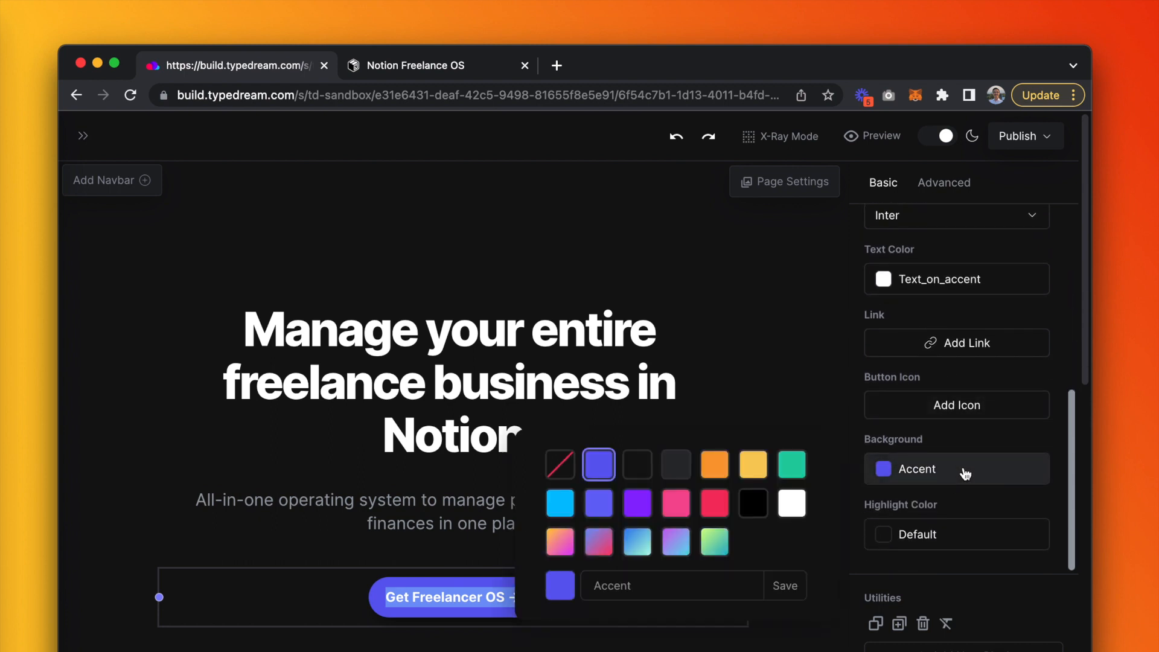
{"action": "left_click", "coordinate": [677, 475]}
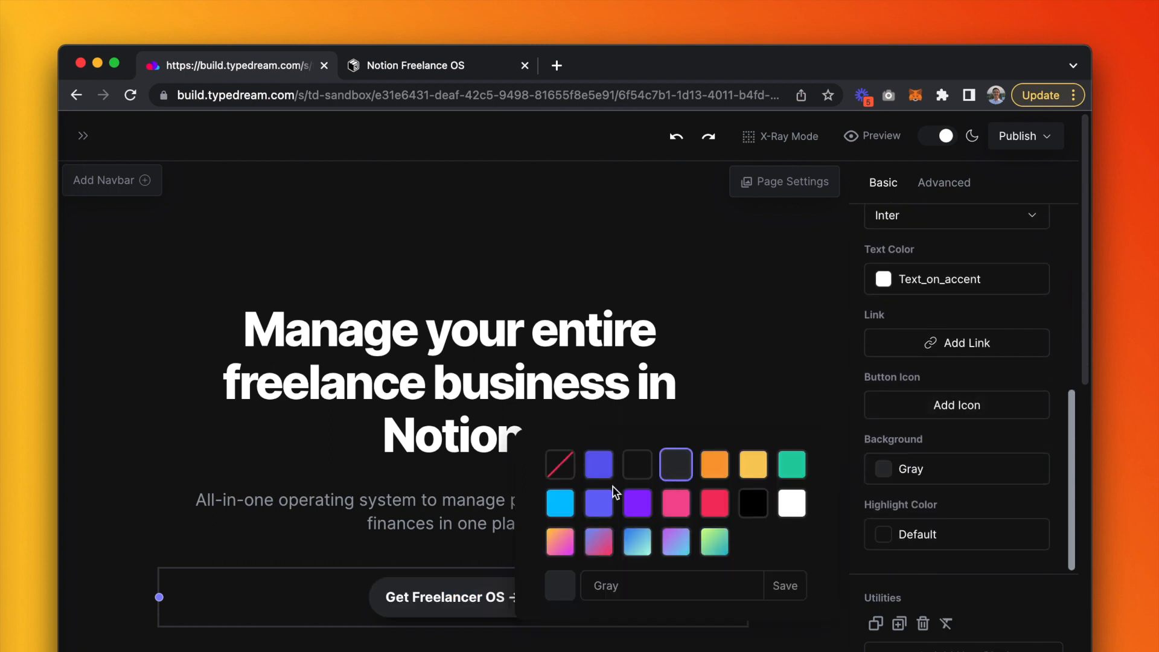
{"action": "left_click", "coordinate": [373, 577]}
{"action": "key", "text": "Return"}
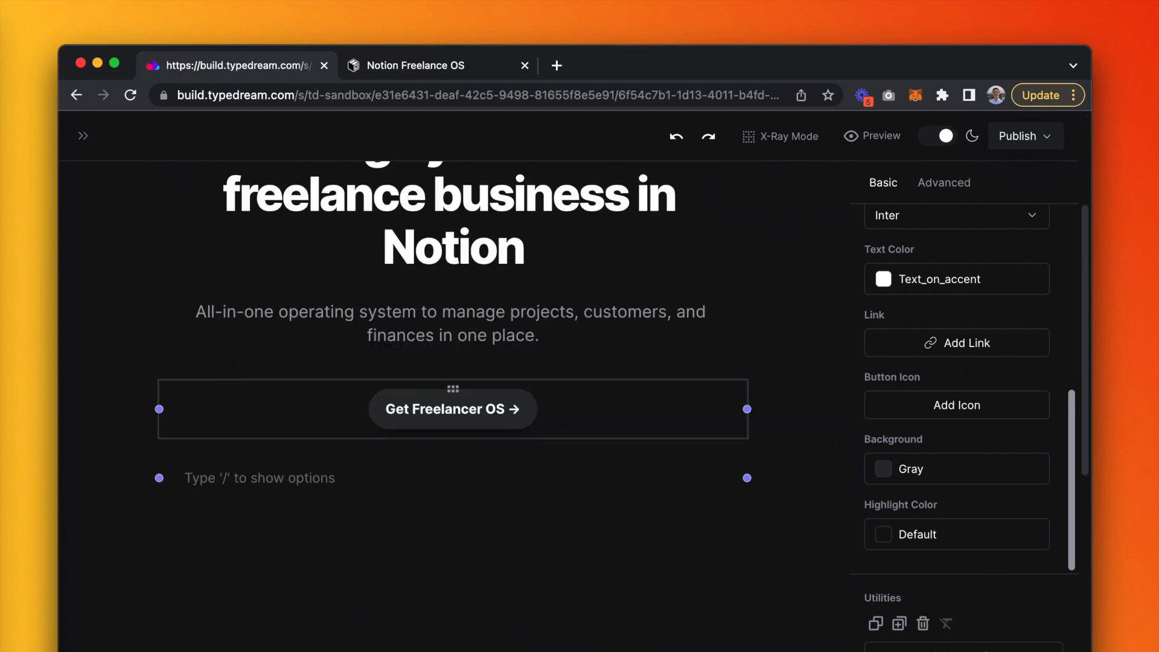
- Insert an Image block and upload the Freelance OS dashboard screenshot
{"action": "type", "text": "/ima"}
{"action": "key", "text": "Return"}
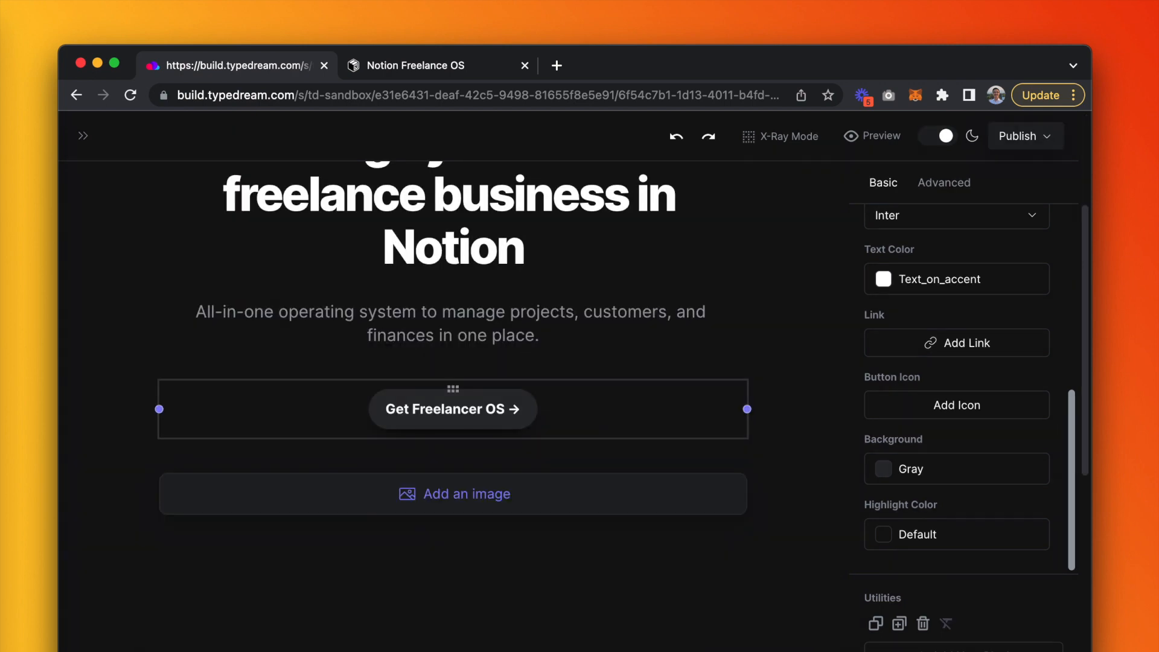
{"action": "left_click", "coordinate": [590, 492]}
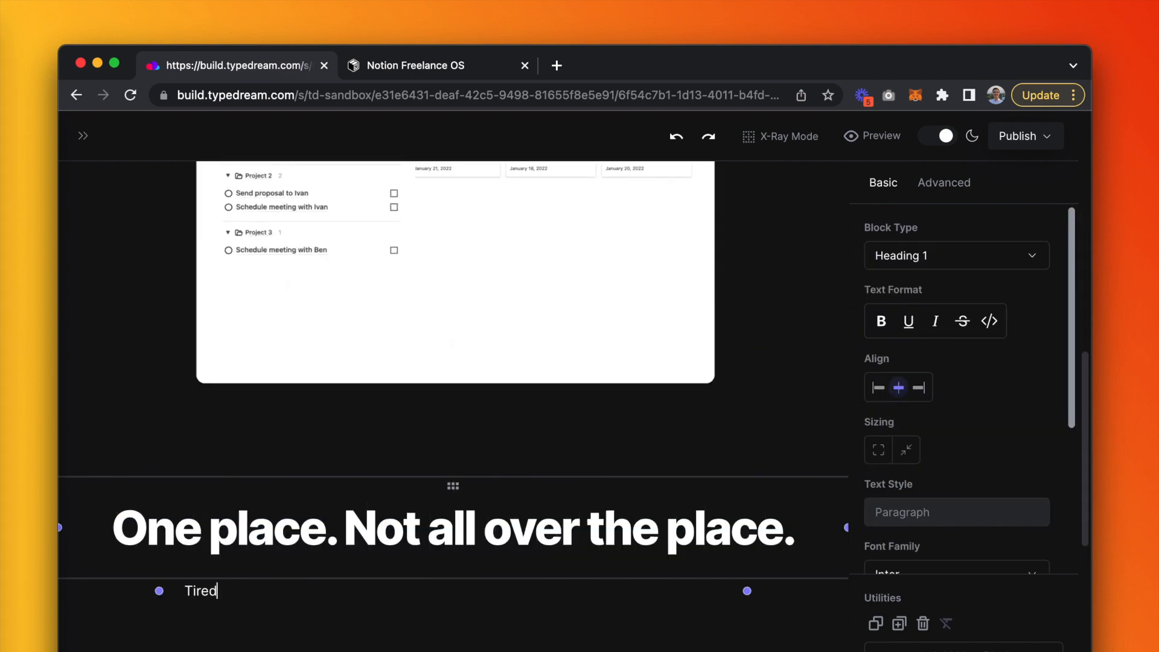
- Finish the tool-switching paragraph, add Clients, Projects and Tasks buttons, and insert a two-column block
{"action": "type", "text": "of jumping between tools like Pipedrive, Todoist, Trello, or Google Sheets? You don't need to worry about syncing with tons of different services because everything is in one place."}
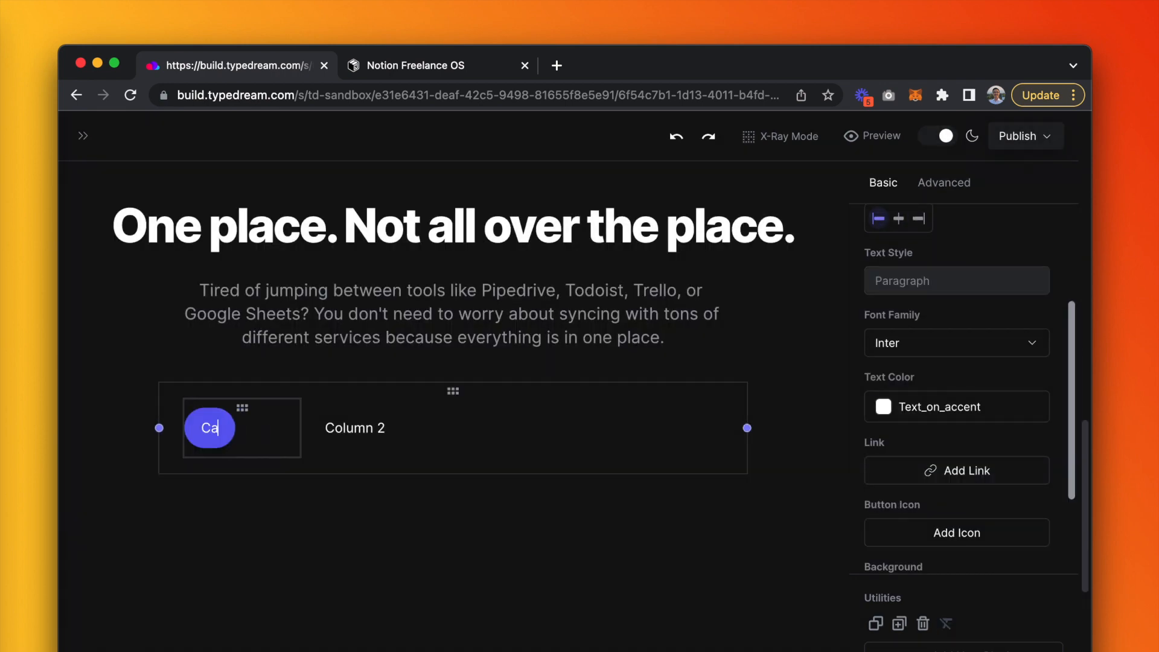
{"action": "left_click", "coordinate": [898, 628]}
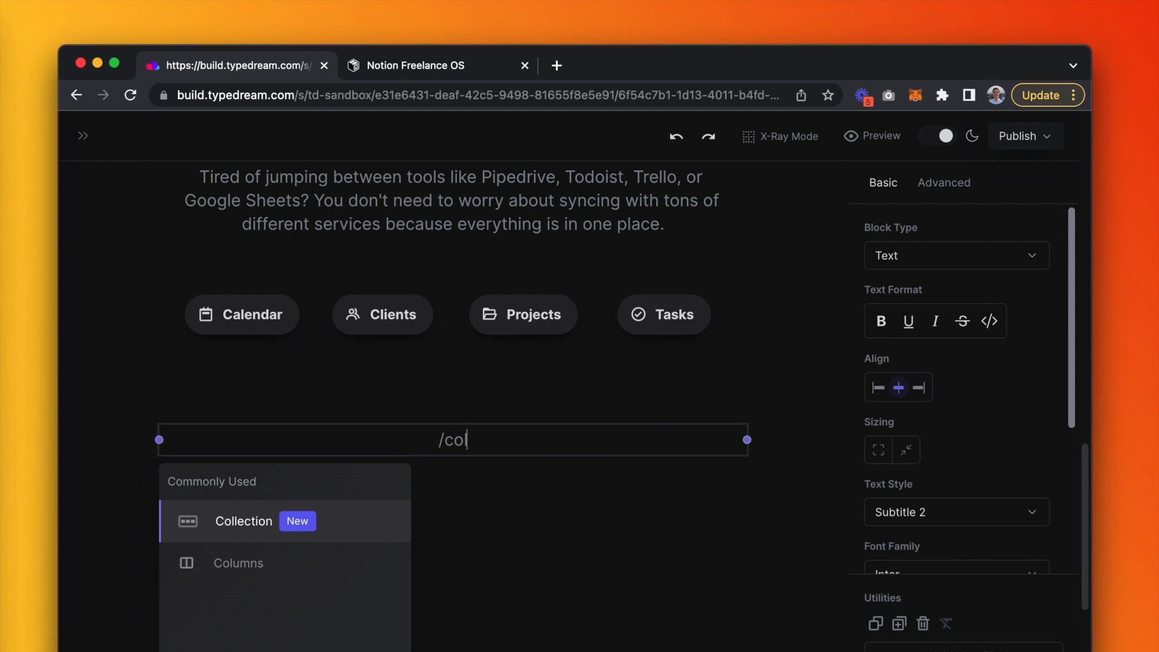
{"action": "left_click", "coordinate": [239, 562]}
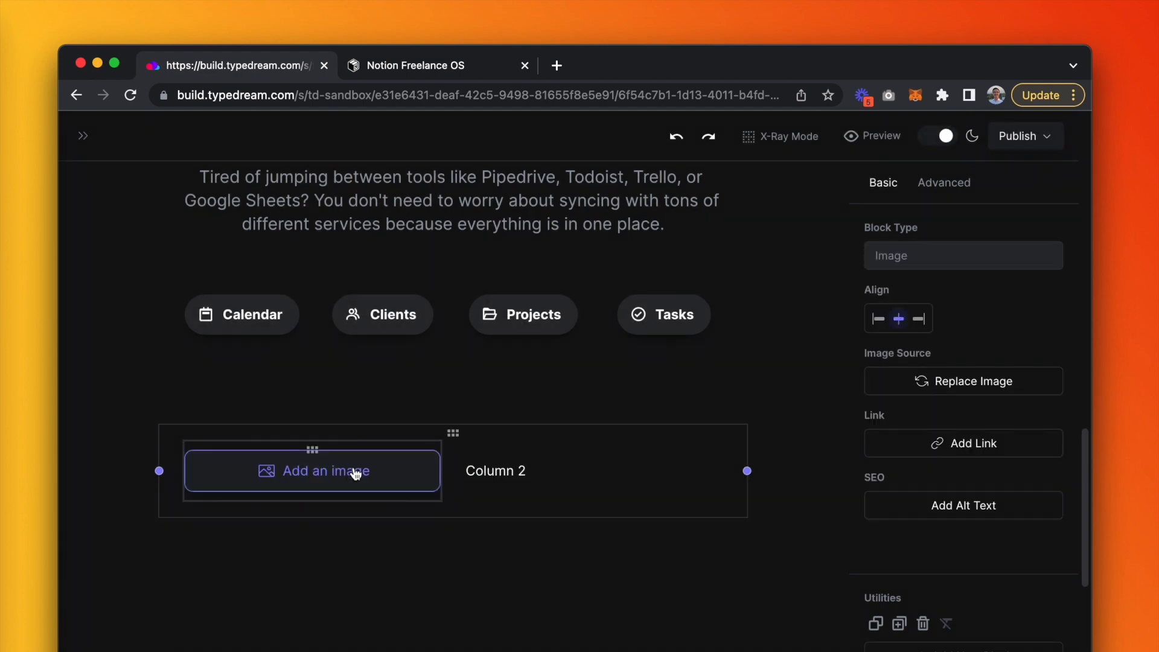
- Upload the 3.avif timeline screenshot into Column 1
{"action": "left_click", "coordinate": [355, 473]}
{"action": "left_click", "coordinate": [334, 591]}
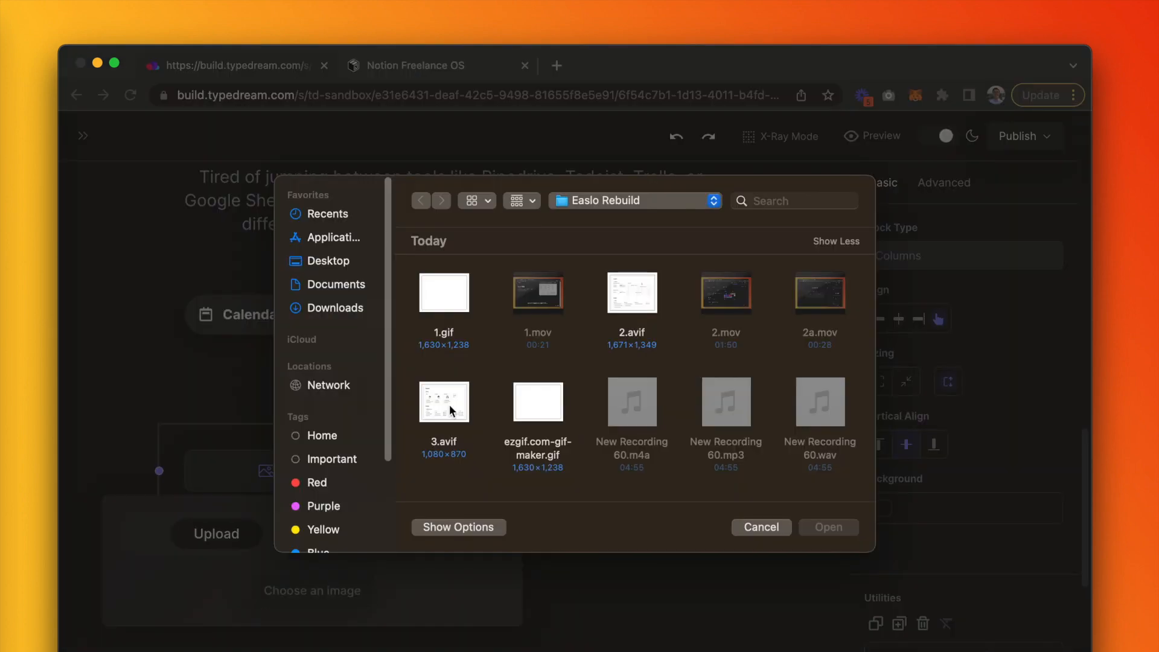
{"action": "double_click", "coordinate": [476, 437]}
{"action": "scroll", "coordinate": [575, 489], "scroll_direction": "down", "scroll_amount": 2}
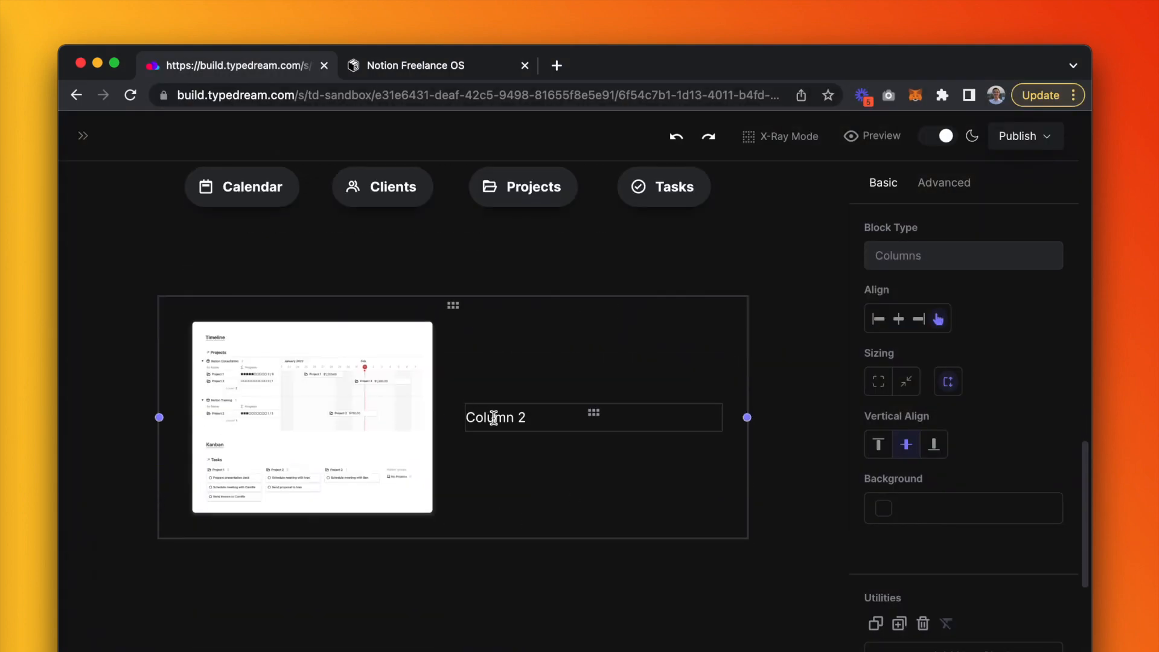
- Make Column 2 a Heading 2 'Project Management' with a pasted Subtitle 2 description
{"action": "triple_click", "coordinate": [494, 417]}
{"action": "type", "text": "/"}
{"action": "left_click", "coordinate": [567, 525]}
{"action": "type", "text": "Project Management"}
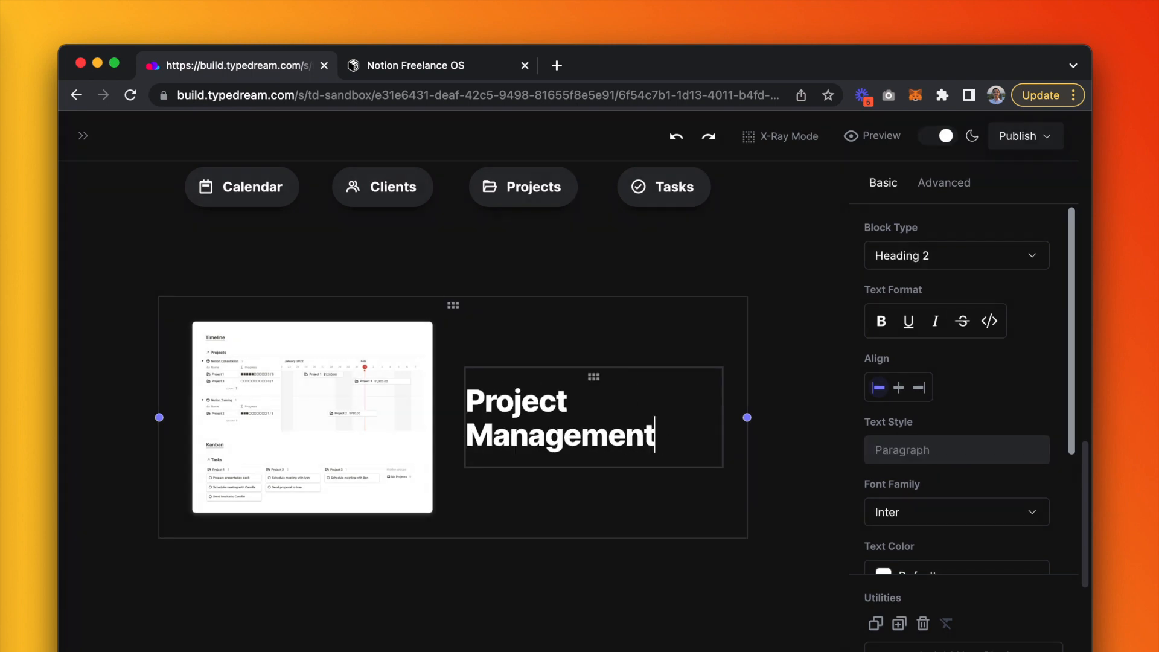
{"action": "key", "text": "Return"}
{"action": "type", "text": "Manage each project’s status, tasks, meetings, and much more. We made it easy for you to visualize your project progress and deadline."}
{"action": "triple_click", "coordinate": [561, 469]}
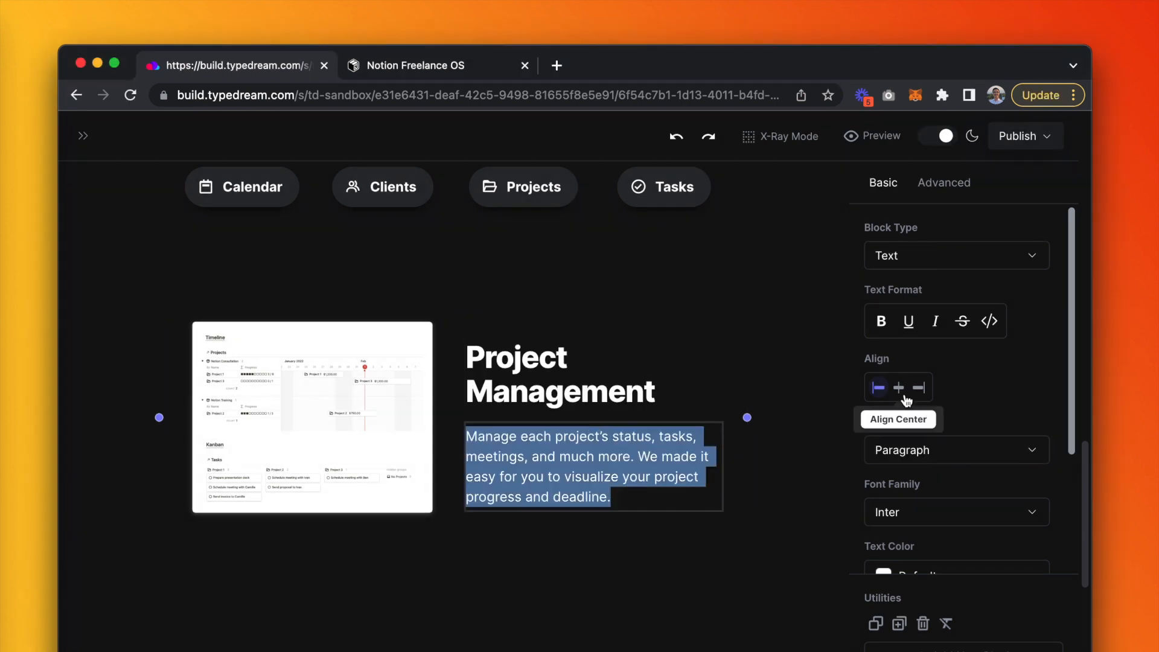
{"action": "scroll", "coordinate": [930, 410], "scroll_direction": "down", "scroll_amount": 2}
{"action": "left_click", "coordinate": [948, 342]}
{"action": "left_click", "coordinate": [953, 501]}
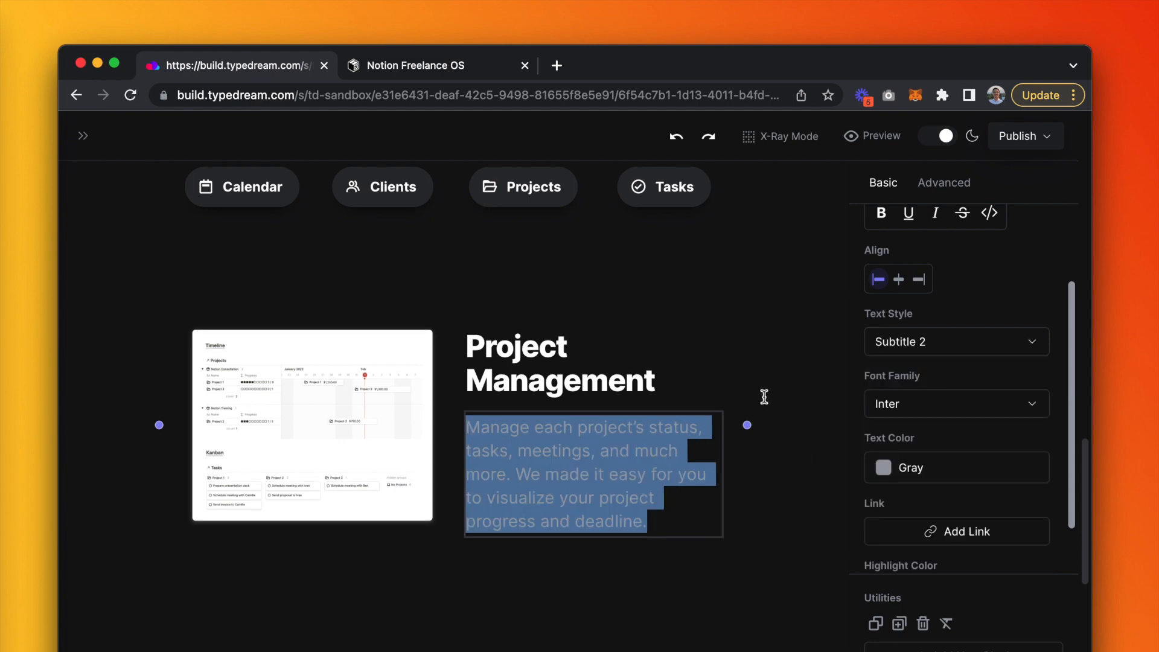
- Widen the image column and duplicate the whole feature row
{"action": "left_click", "coordinate": [794, 419]}
{"action": "left_click_drag", "start_coordinate": [455, 393], "coordinate": [503, 398]}
{"action": "left_click_drag", "start_coordinate": [316, 529], "coordinate": [316, 592]}
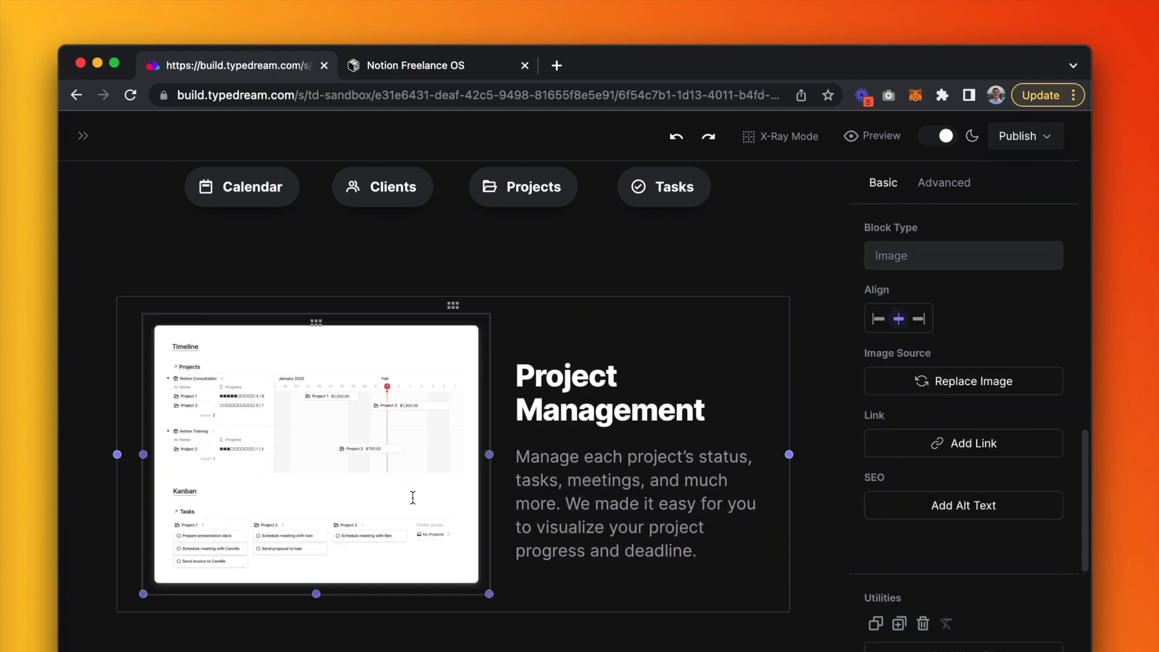
{"action": "scroll", "coordinate": [401, 484], "scroll_direction": "up", "scroll_amount": 3}
{"action": "scroll", "coordinate": [453, 274], "scroll_direction": "down", "scroll_amount": 3}
{"action": "left_click", "coordinate": [723, 551]}
{"action": "scroll", "coordinate": [724, 552], "scroll_direction": "down", "scroll_amount": 2}
{"action": "scroll", "coordinate": [723, 551], "scroll_direction": "up", "scroll_amount": 3}
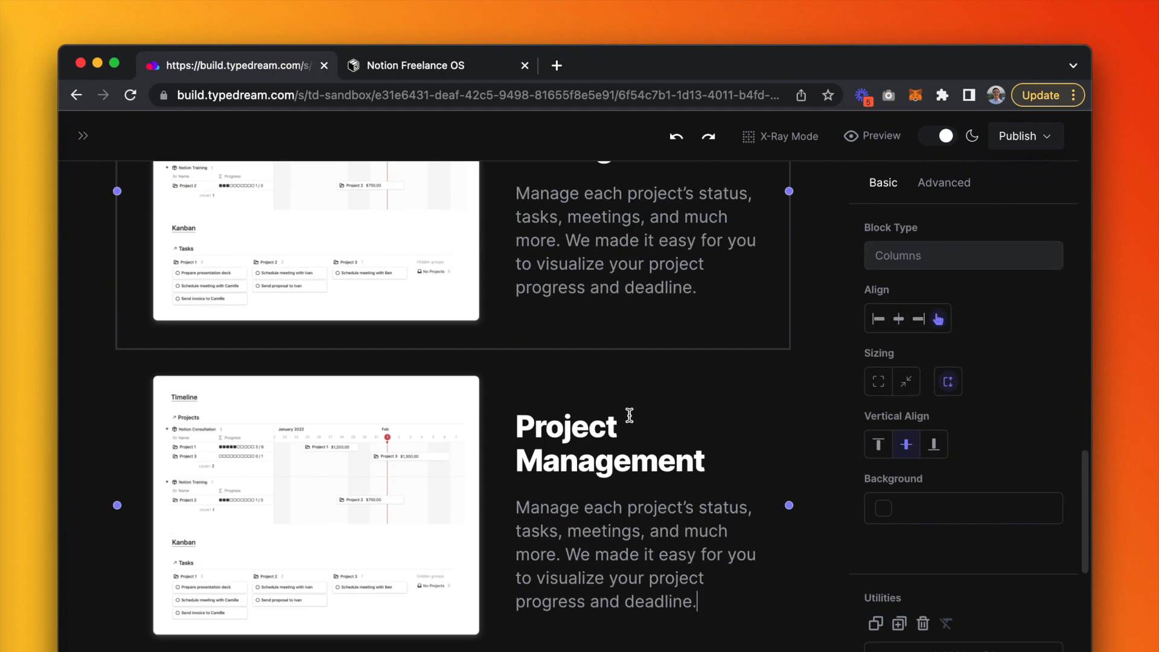
- Mirror the copied row: image on the right, heading and description on the left
{"action": "left_click", "coordinate": [316, 374]}
{"action": "left_click_drag", "start_coordinate": [315, 374], "coordinate": [570, 421]}
{"action": "left_click_drag", "start_coordinate": [627, 576], "coordinate": [413, 565]}
{"action": "scroll", "coordinate": [644, 520], "scroll_direction": "down", "scroll_amount": 1}
{"action": "left_click_drag", "start_coordinate": [644, 520], "coordinate": [445, 362]}
{"action": "scroll", "coordinate": [449, 633], "scroll_direction": "up", "scroll_amount": 1}
{"action": "left_click_drag", "start_coordinate": [445, 581], "coordinate": [416, 579]}
- Retitle the copy 'Client CRM' and style its new pipeline description as Subtitle 2
{"action": "left_click", "coordinate": [221, 435]}
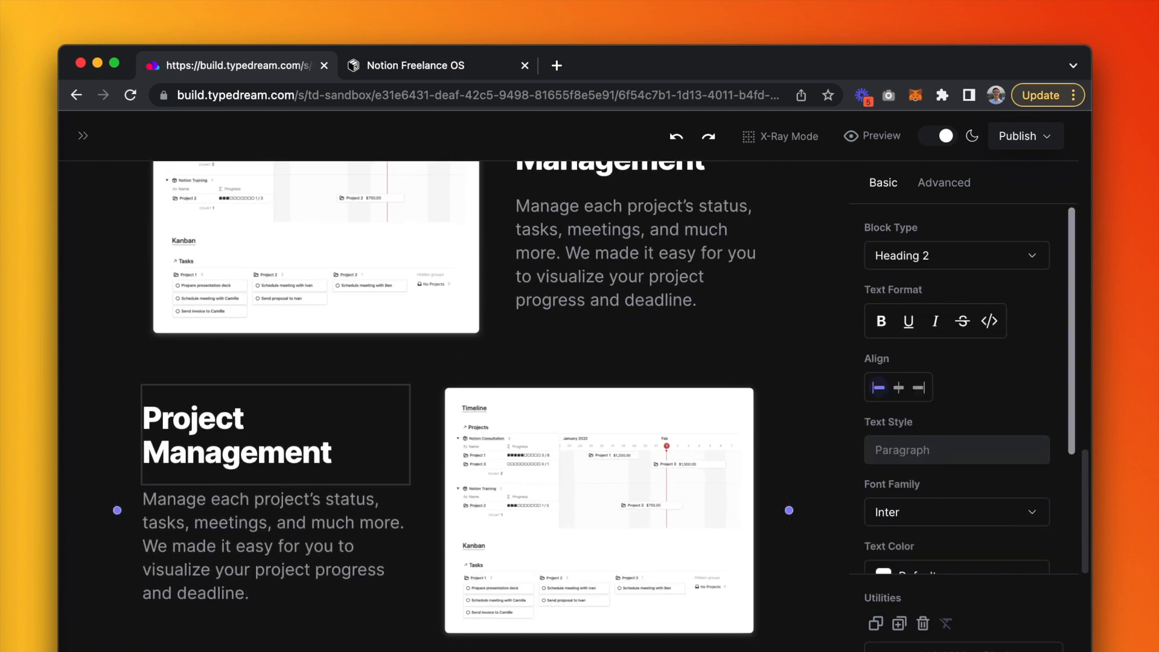
{"action": "type", "text": "Client CRM"}
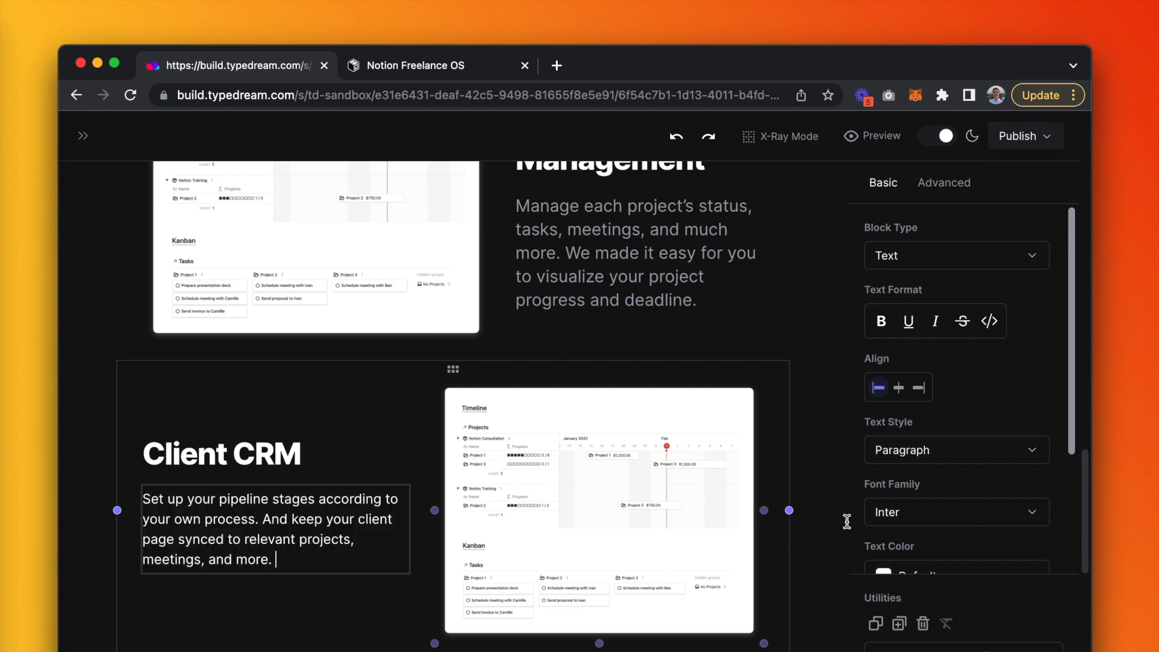
{"action": "key", "text": "super+a"}
{"action": "left_click", "coordinate": [957, 450]}
{"action": "scroll", "coordinate": [952, 524], "scroll_direction": "down", "scroll_amount": 1}
{"action": "left_click", "coordinate": [939, 531]}
{"action": "scroll", "coordinate": [554, 534], "scroll_direction": "down", "scroll_amount": 1}
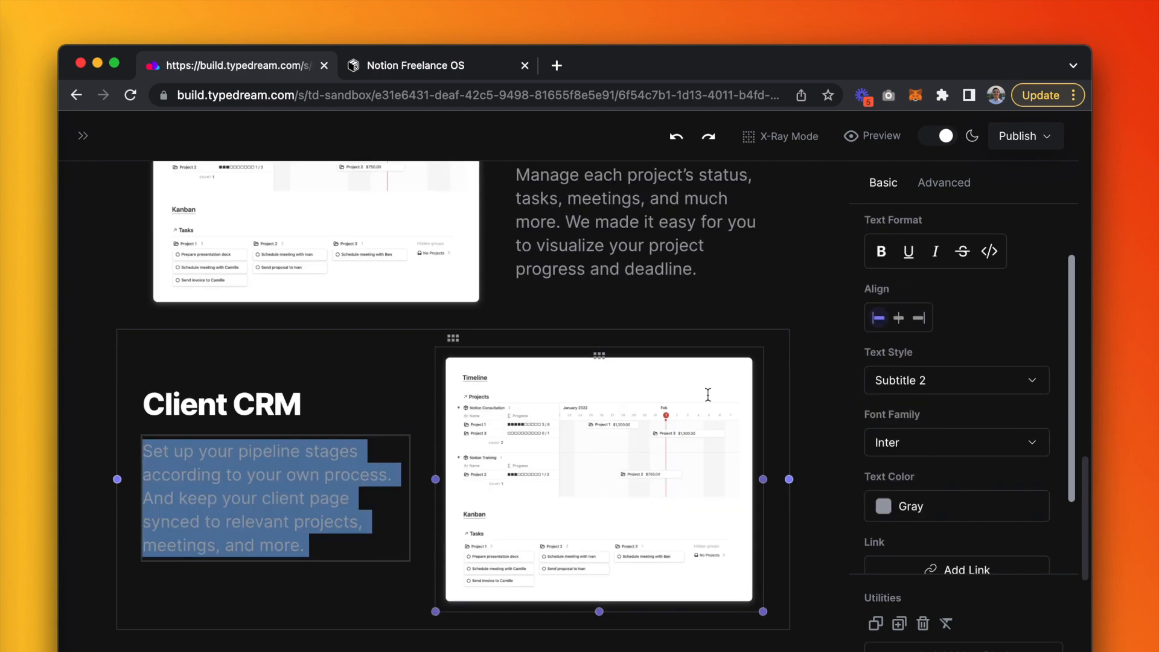
- Below the row, add a Heading 2 'See what other freelancers say...' and a two-column block
{"action": "left_click", "coordinate": [682, 293]}
{"action": "left_click", "coordinate": [573, 332]}
{"action": "scroll", "coordinate": [572, 330], "scroll_direction": "down", "scroll_amount": 2}
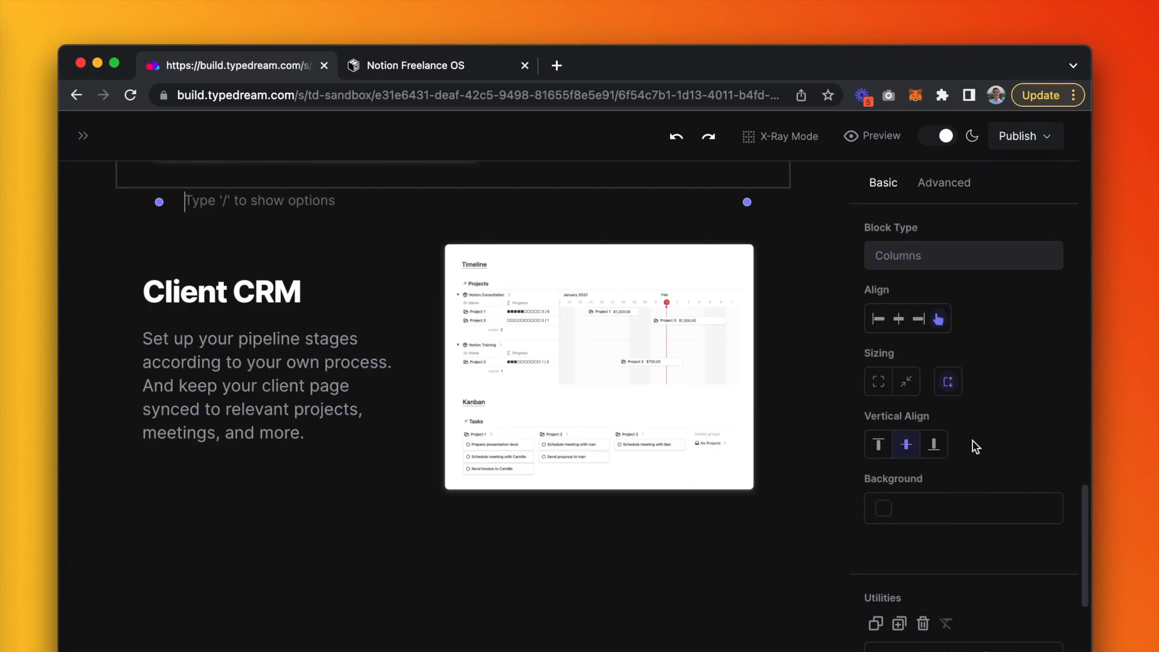
{"action": "left_click", "coordinate": [601, 328]}
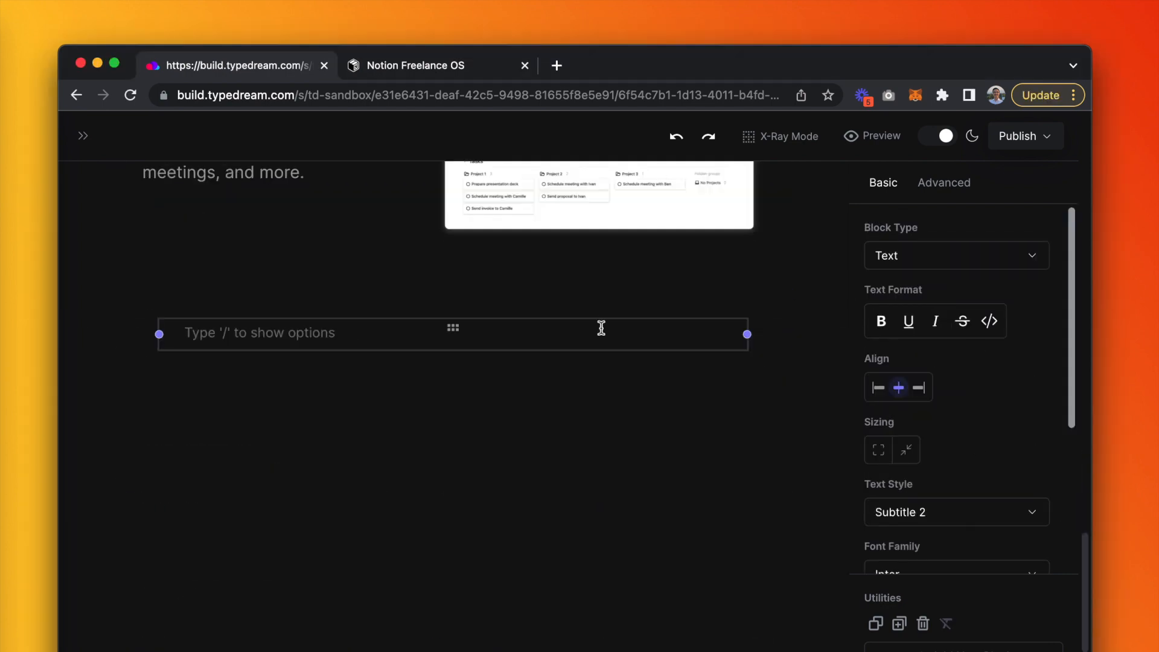
{"action": "type", "text": "/"}
{"action": "left_click", "coordinate": [242, 415]}
{"action": "type", "text": "See what other freelancers say..."}
{"action": "key", "text": "Return"}
{"action": "type", "text": "/col"}
{"action": "key", "text": "Return"}
- Add a third column and turn Column 1 into a Card container with a Gray background
{"action": "key", "text": "Return"}
{"action": "left_click_drag", "start_coordinate": [594, 463], "coordinate": [734, 445]}
{"action": "triple_click", "coordinate": [215, 444]}
{"action": "type", "text": "/con"}
{"action": "key", "text": "Return"}
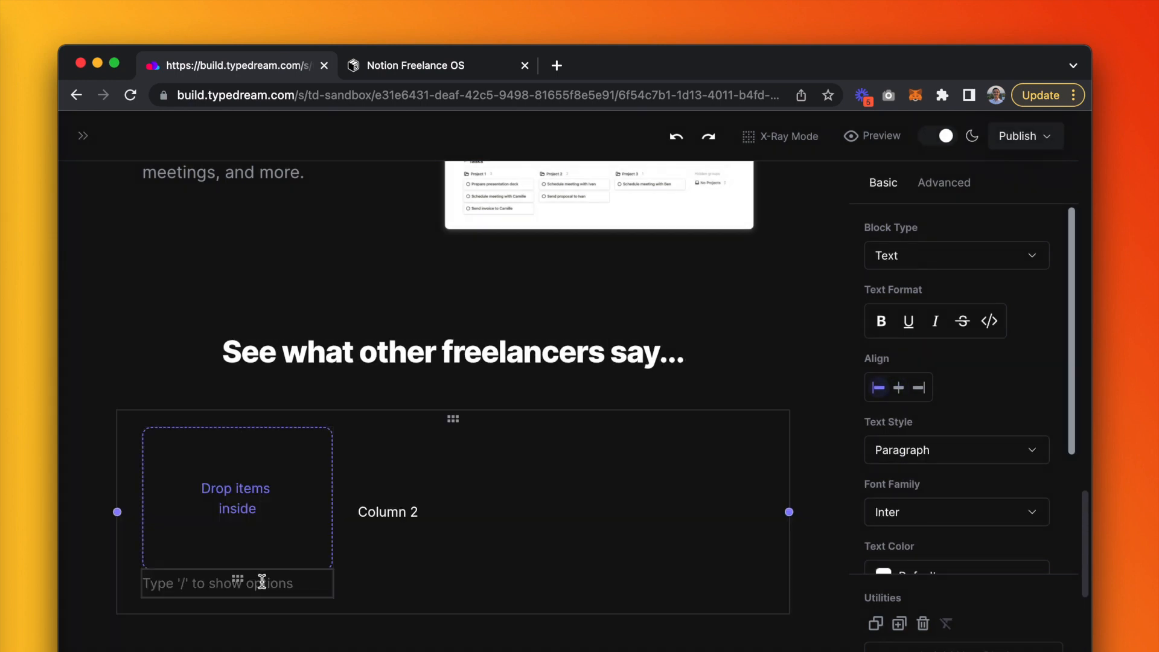
{"action": "key", "text": "BackSpace"}
{"action": "left_click", "coordinate": [937, 448]}
{"action": "left_click", "coordinate": [944, 520]}
{"action": "scroll", "coordinate": [967, 498], "scroll_direction": "down", "scroll_amount": 3}
{"action": "left_click", "coordinate": [941, 535]}
{"action": "left_click", "coordinate": [676, 528]}
{"action": "scroll", "coordinate": [393, 499], "scroll_direction": "down", "scroll_amount": 1}
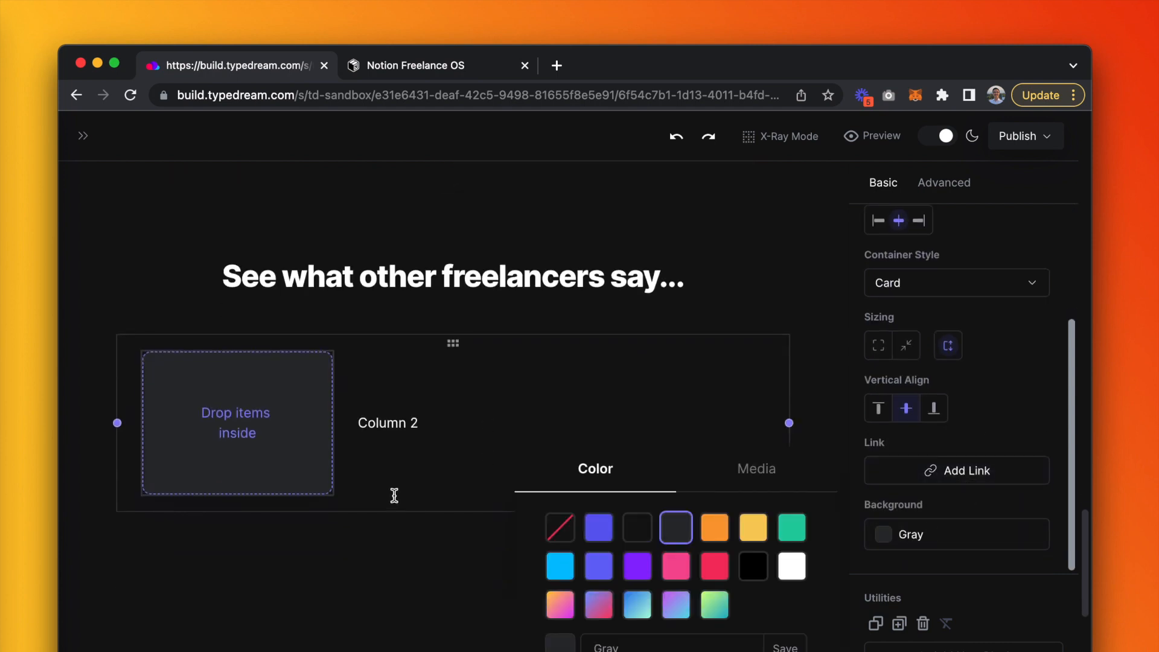
- Narrow and shorten the testimonial row
{"action": "left_click", "coordinate": [393, 499]}
{"action": "left_click_drag", "start_coordinate": [453, 512], "coordinate": [453, 634]}
{"action": "left_click_drag", "start_coordinate": [117, 484], "coordinate": [61, 485]}
{"action": "scroll", "coordinate": [300, 408], "scroll_direction": "down", "scroll_amount": 1}
{"action": "mouse_move", "coordinate": [71, 402]}
{"action": "left_mouse_down"}
{"action": "mouse_move", "coordinate": [103, 401]}
{"action": "mouse_move", "coordinate": [76, 401]}
{"action": "left_mouse_up"}
{"action": "left_click_drag", "start_coordinate": [455, 551], "coordinate": [455, 534]}
- Duplicate the gray card into the second and third columns and remove leftover Column 2 text
{"action": "left_click", "coordinate": [271, 458]}
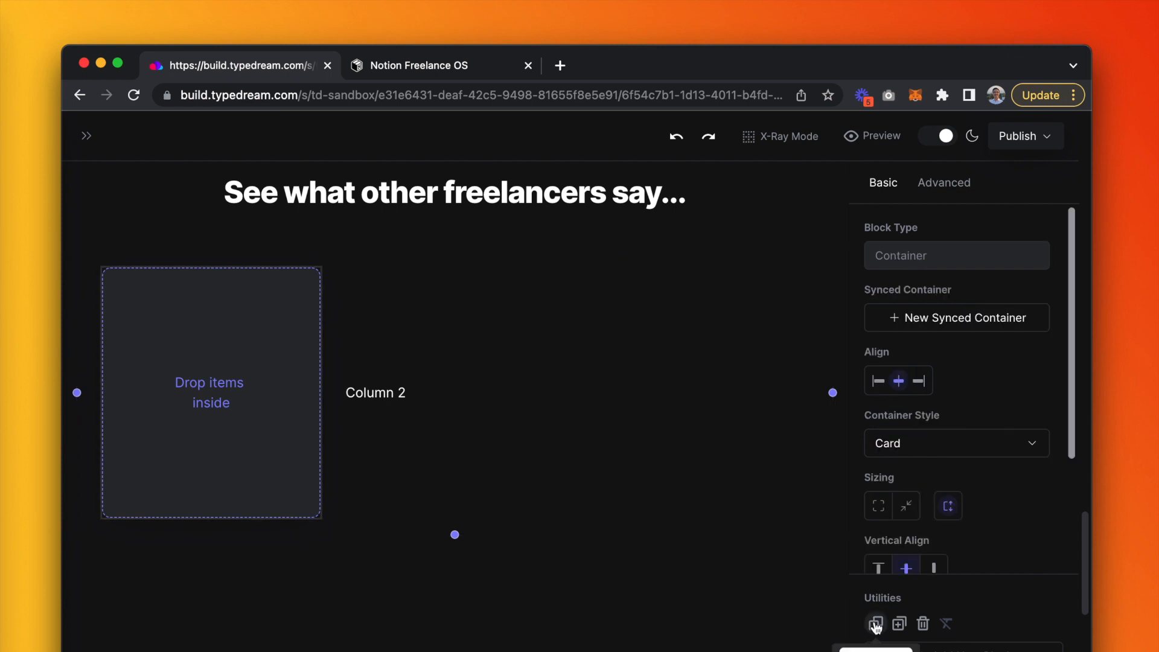
{"action": "left_click", "coordinate": [875, 624]}
{"action": "left_click_drag", "start_coordinate": [262, 466], "coordinate": [719, 428]}
{"action": "left_click", "coordinate": [876, 624]}
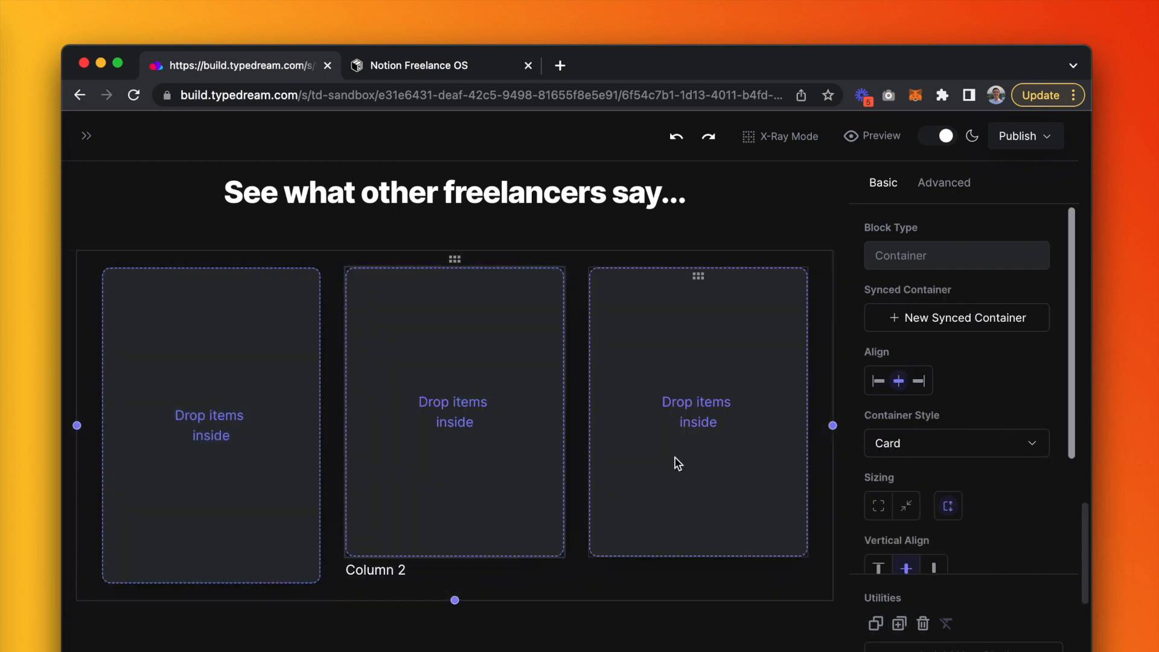
{"action": "left_click", "coordinate": [501, 573]}
{"action": "key", "text": "BackSpace"}
{"action": "scroll", "coordinate": [559, 474], "scroll_direction": "down", "scroll_amount": 1}
{"action": "left_click_drag", "start_coordinate": [455, 568], "coordinate": [455, 525]}
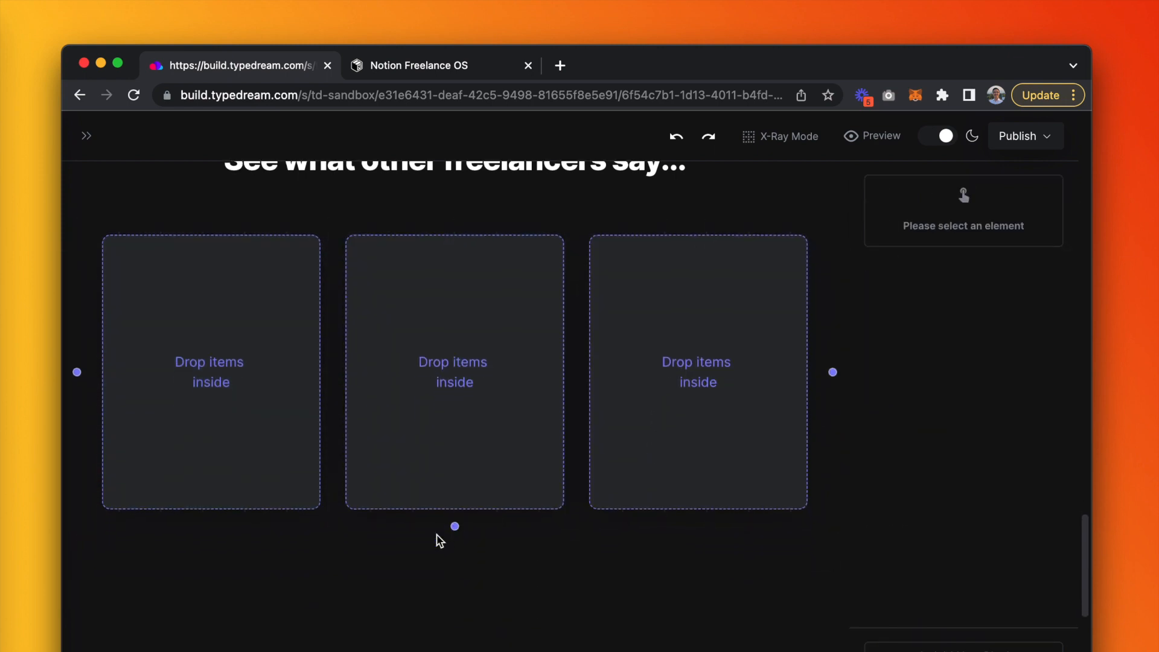
- Put the first testimonial quote and a five-star rating into the first card
{"action": "left_click", "coordinate": [417, 543]}
{"action": "key", "text": "super+Tab"}
{"action": "left_click", "coordinate": [246, 539]}
{"action": "type", "text": "\"I use a number of Easlo's products and they have all been game-changers in my productivity. This Freelancer OS will be a dream for the self-employed.\""}
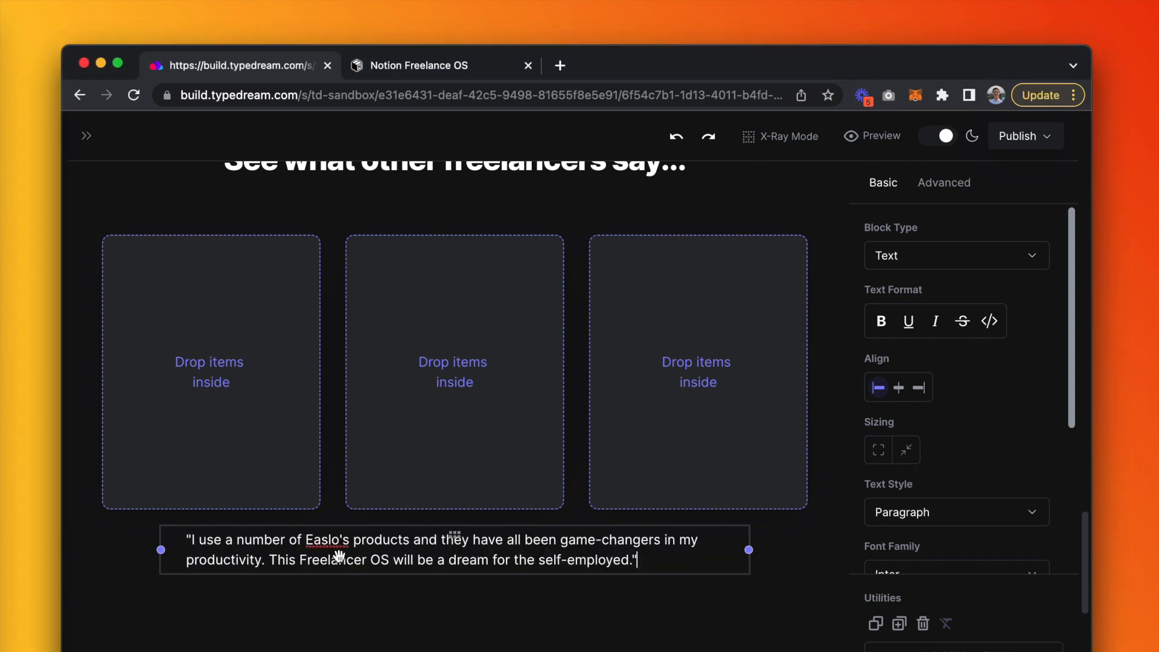
{"action": "left_click_drag", "start_coordinate": [454, 536], "coordinate": [213, 387]}
{"action": "left_click", "coordinate": [266, 422]}
{"action": "scroll", "coordinate": [266, 422], "scroll_direction": "down", "scroll_amount": 1}
{"action": "key", "text": "Return"}
{"action": "type", "text": "★★★★★"}
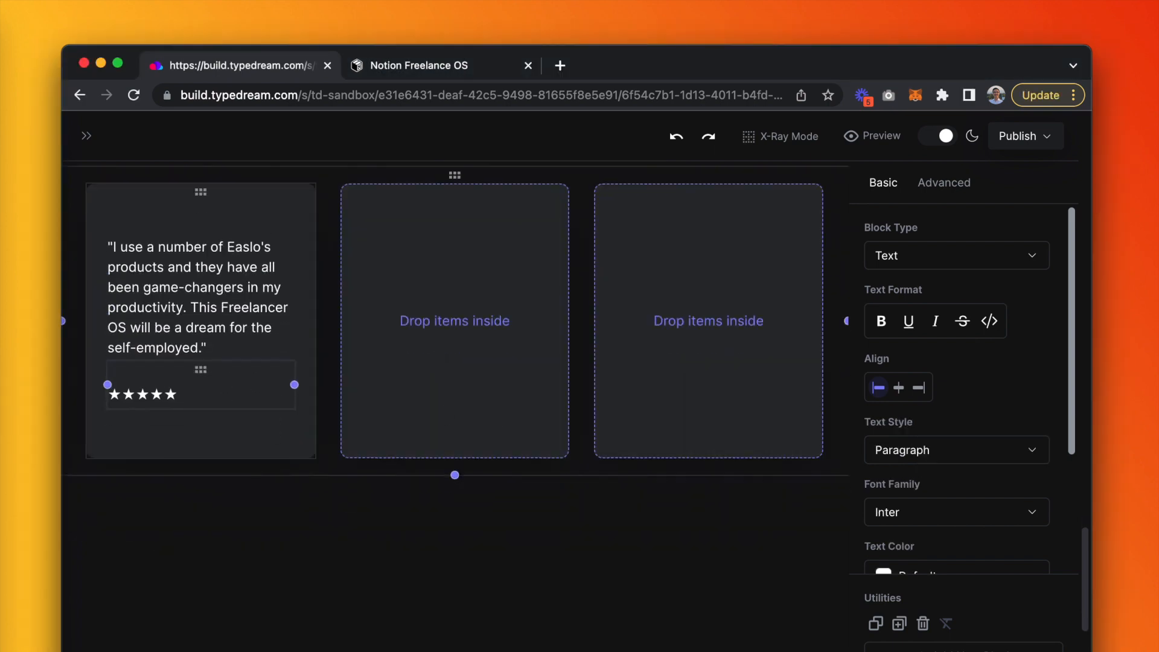
{"action": "key", "text": "Return"}
- Add the first reviewer's name in bold and a gray Product Hunt Review label
{"action": "key", "text": "super+Tab"}
{"action": "left_click", "coordinate": [187, 403]}
{"action": "type", "text": "Craig Robertson"}
{"action": "key", "text": "Return"}
{"action": "key", "text": "super+Tab"}
{"action": "left_click", "coordinate": [217, 401]}
{"action": "type", "text": "Product Hunt Review"}
{"action": "triple_click", "coordinate": [217, 401]}
{"action": "key", "text": "super+c"}
{"action": "scroll", "coordinate": [954, 548], "scroll_direction": "down", "scroll_amount": 2}
{"action": "left_click", "coordinate": [957, 444]}
{"action": "left_click", "coordinate": [642, 440]}
{"action": "left_click", "coordinate": [392, 521]}
- Put the second testimonial quote and a five-star rating into the middle card
{"action": "scroll", "coordinate": [352, 535], "scroll_direction": "up", "scroll_amount": 2}
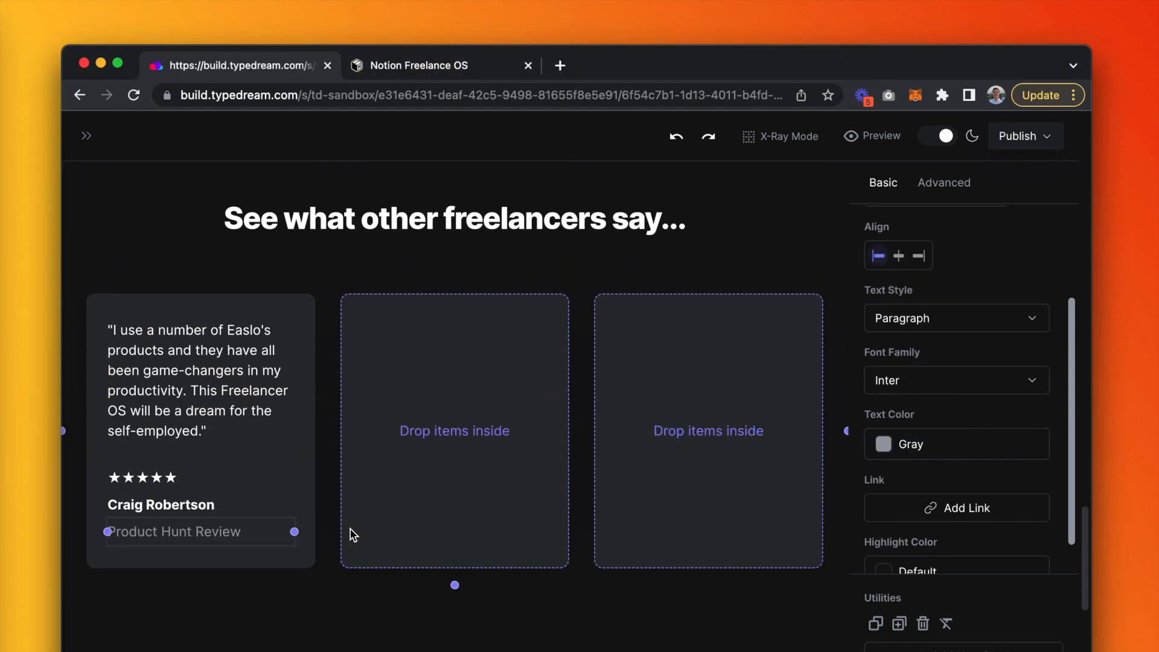
{"action": "scroll", "coordinate": [352, 535], "scroll_direction": "down", "scroll_amount": 1}
{"action": "left_click", "coordinate": [332, 536]}
{"action": "left_click", "coordinate": [964, 648]}
{"action": "key", "text": "super+Tab"}
{"action": "left_click", "coordinate": [357, 562]}
{"action": "type", "text": "\"I've spent far too much time trying to arrange everything in Notion to work together. Freelancer OS can do that for me so that I can spend time on my priorities.\""}
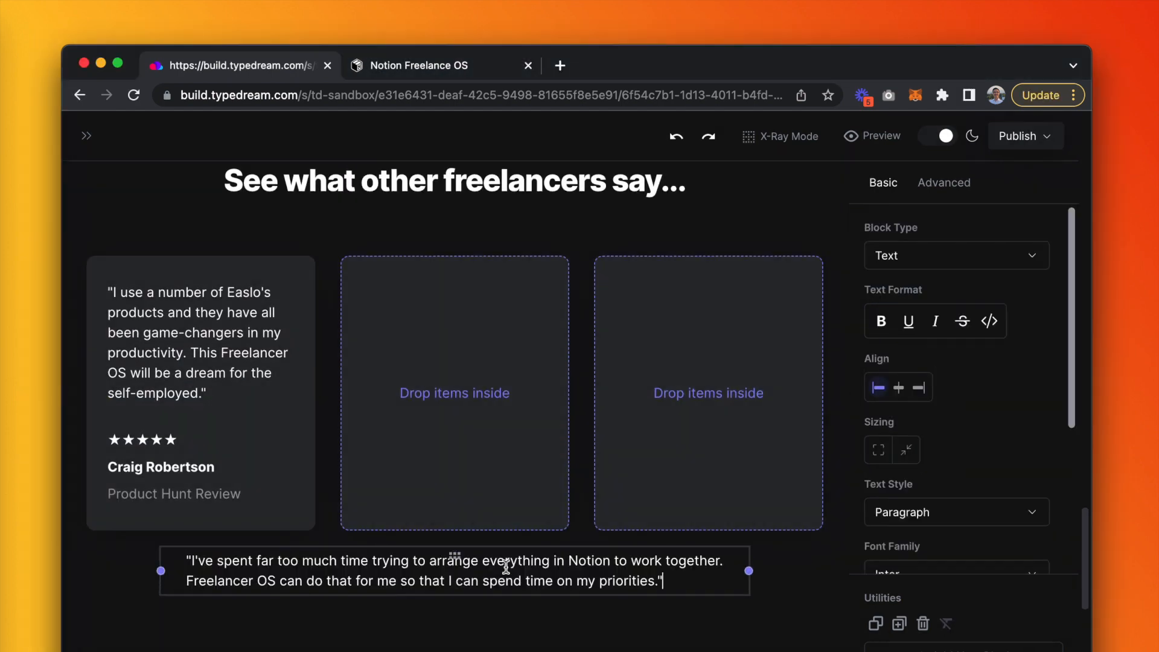
{"action": "left_click_drag", "start_coordinate": [457, 556], "coordinate": [463, 414]}
{"action": "key", "text": "Return"}
{"action": "key", "text": "super+Tab"}
{"action": "left_click", "coordinate": [393, 503]}
{"action": "type", "text": "★★★★★"}
- Add the second reviewer's name in bold and a gray Product Hunt Review label
{"action": "key", "text": "Return"}
{"action": "key", "text": "super+Tab"}
{"action": "left_click", "coordinate": [483, 483]}
{"action": "type", "text": "Thomas Lascher"}
{"action": "key", "text": "Return"}
{"action": "key", "text": "super+Tab"}
{"action": "left_click", "coordinate": [412, 499]}
{"action": "key", "text": "super+v"}
{"action": "triple_click", "coordinate": [416, 501]}
{"action": "key", "text": "super+c"}
{"action": "scroll", "coordinate": [949, 484], "scroll_direction": "down", "scroll_amount": 2}
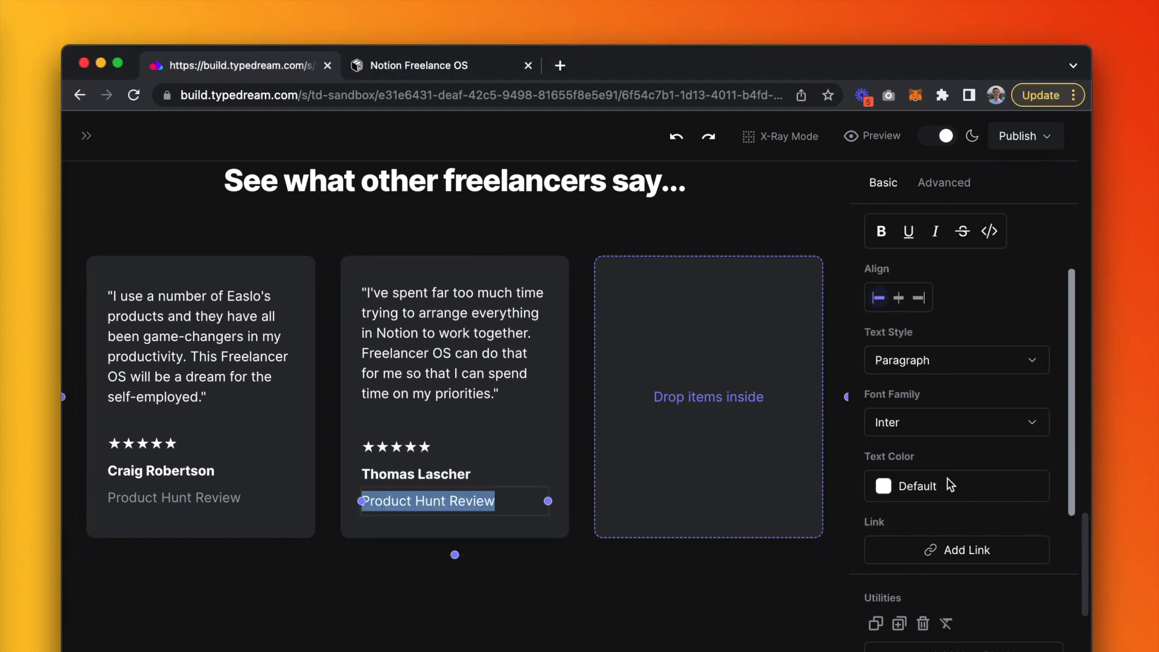
{"action": "left_click", "coordinate": [950, 484]}
{"action": "left_click", "coordinate": [637, 484]}
{"action": "left_click", "coordinate": [460, 597]}
- Put the third testimonial quote and a five-star rating into the third card
{"action": "left_click", "coordinate": [455, 555]}
{"action": "key", "text": "super+Tab"}
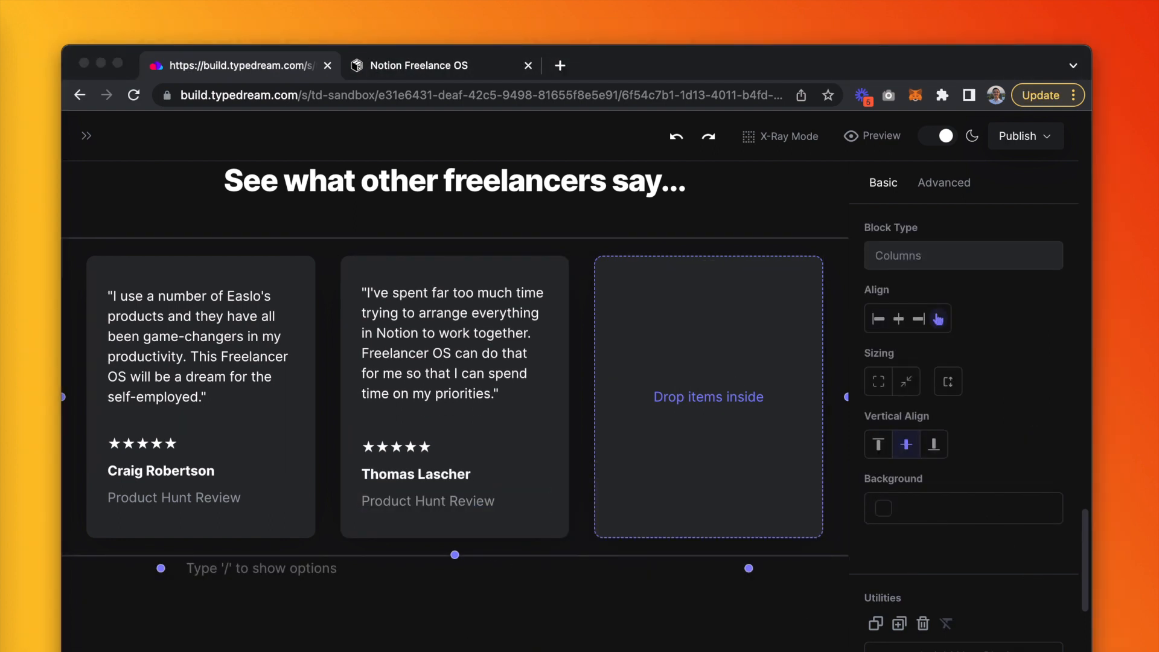
{"action": "left_click", "coordinate": [353, 563]}
{"action": "type", "text": "\"Easlo creates the best notion products in the market. Easy to use and understand. He has mastered the art of creating products that help 10x your productivity.\""}
{"action": "left_click_drag", "start_coordinate": [458, 558], "coordinate": [738, 419]}
{"action": "key", "text": "Return"}
{"action": "key", "text": "Return"}
{"action": "key", "text": "super+Tab"}
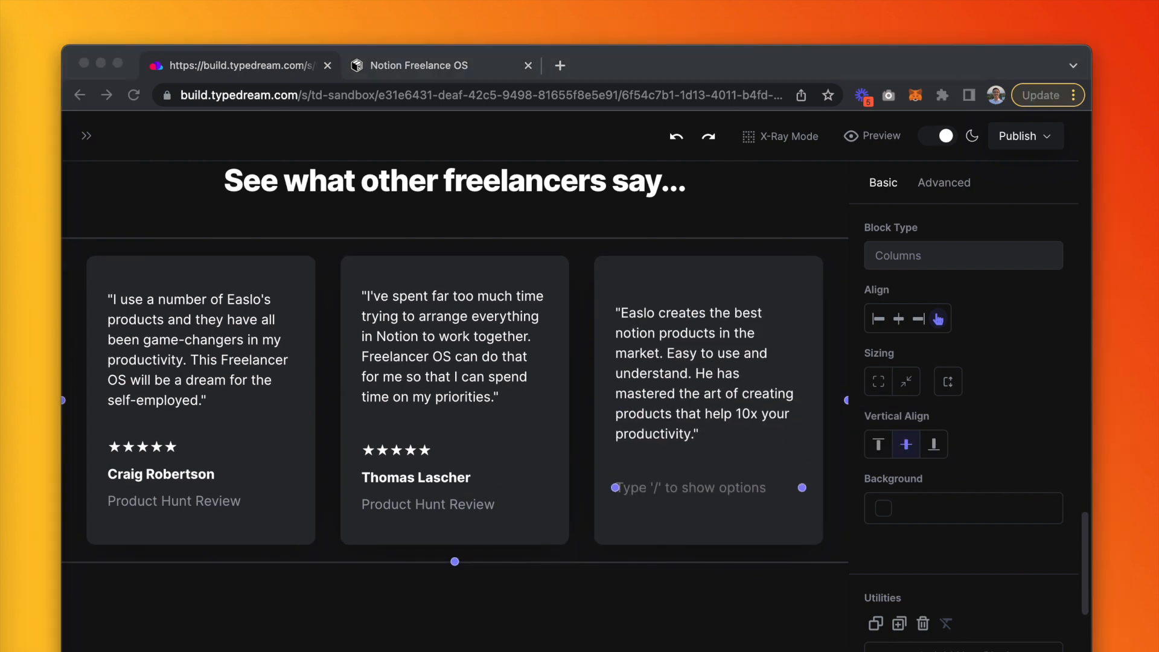
{"action": "left_click", "coordinate": [705, 496]}
{"action": "type", "text": "★★★★★"}
- Add the third reviewer's name and a gray Product Hunt Review label
{"action": "key", "text": "Return"}
{"action": "key", "text": "super+Tab"}
{"action": "left_click", "coordinate": [694, 502]}
{"action": "type", "text": "Oshiole Yaqoub-Okponobi"}
{"action": "key", "text": "Return"}
{"action": "key", "text": "super+Tab"}
{"action": "left_click", "coordinate": [694, 522]}
{"action": "key", "text": "super+v"}
{"action": "triple_click", "coordinate": [695, 518]}
{"action": "scroll", "coordinate": [964, 518], "scroll_direction": "down", "scroll_amount": 3}
{"action": "left_click", "coordinate": [911, 474]}
{"action": "left_click", "coordinate": [638, 469]}
- Add a 'Pricing' heading with the subtitle 'Supercharge your freelance journey, with Notion.'
{"action": "left_click", "coordinate": [779, 594]}
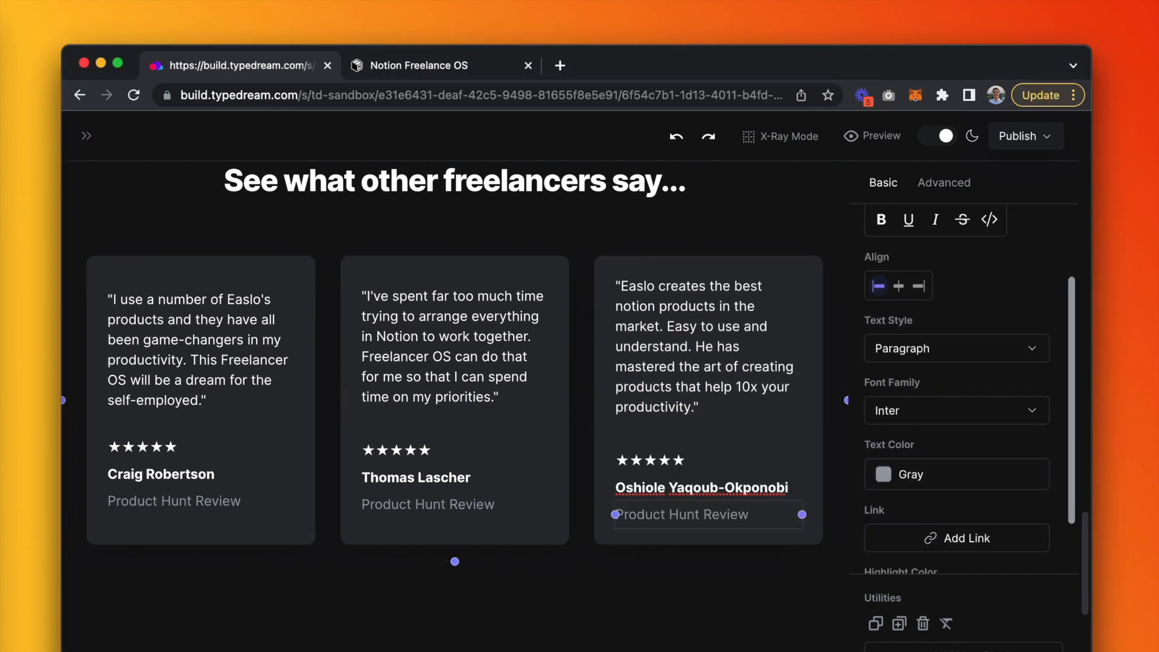
{"action": "type", "text": "Pricing"}
{"action": "triple_click", "coordinate": [236, 490]}
{"action": "left_click", "coordinate": [899, 387]}
{"action": "type", "text": "Supercharge your freelance journey, with Notion."}
{"action": "key", "text": "Return"}
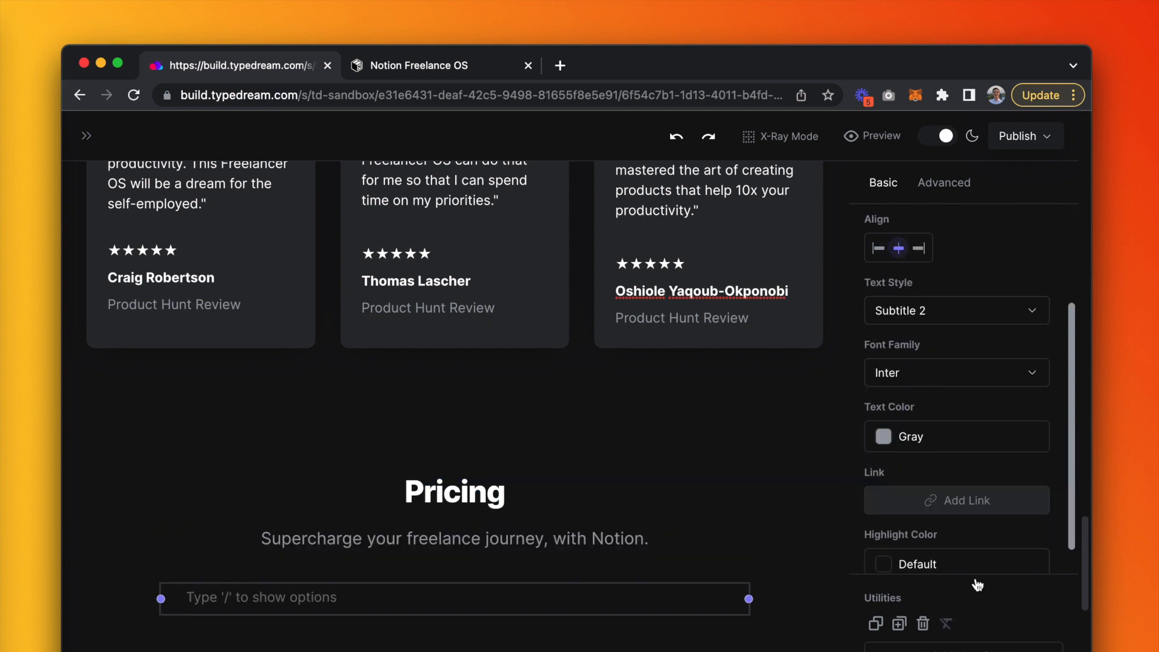
- Insert the Simple Pricing section template, delete its intro column, and narrow the section
{"action": "type", "text": "/section"}
{"action": "key", "text": "Return"}
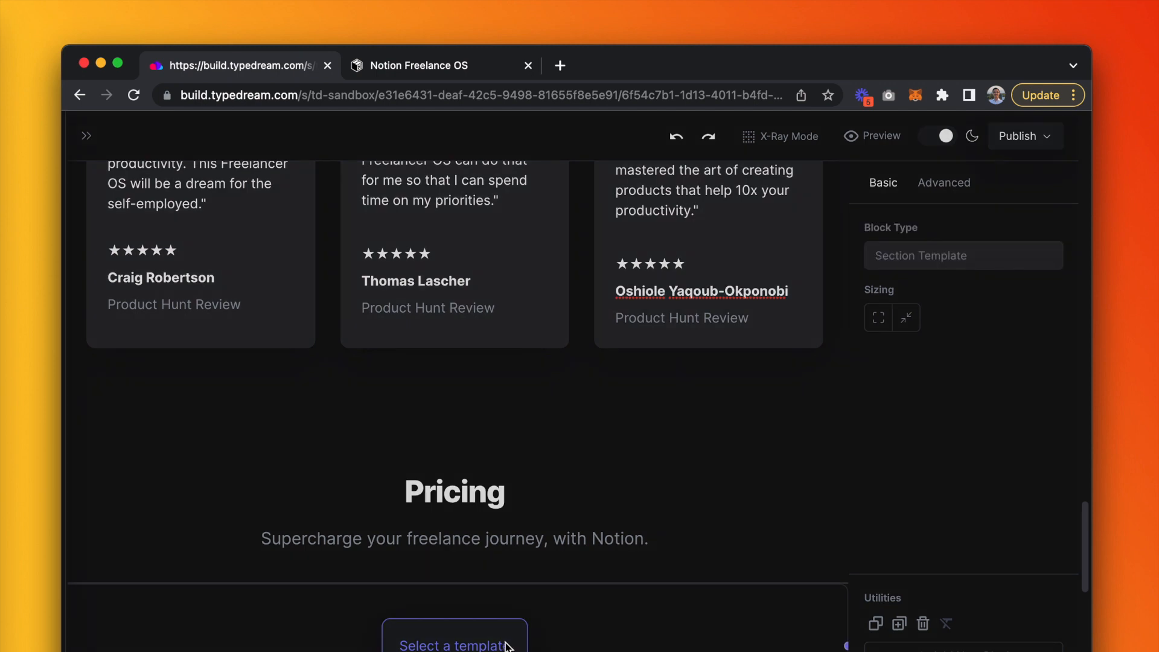
{"action": "left_click", "coordinate": [476, 643]}
{"action": "left_click", "coordinate": [79, 328]}
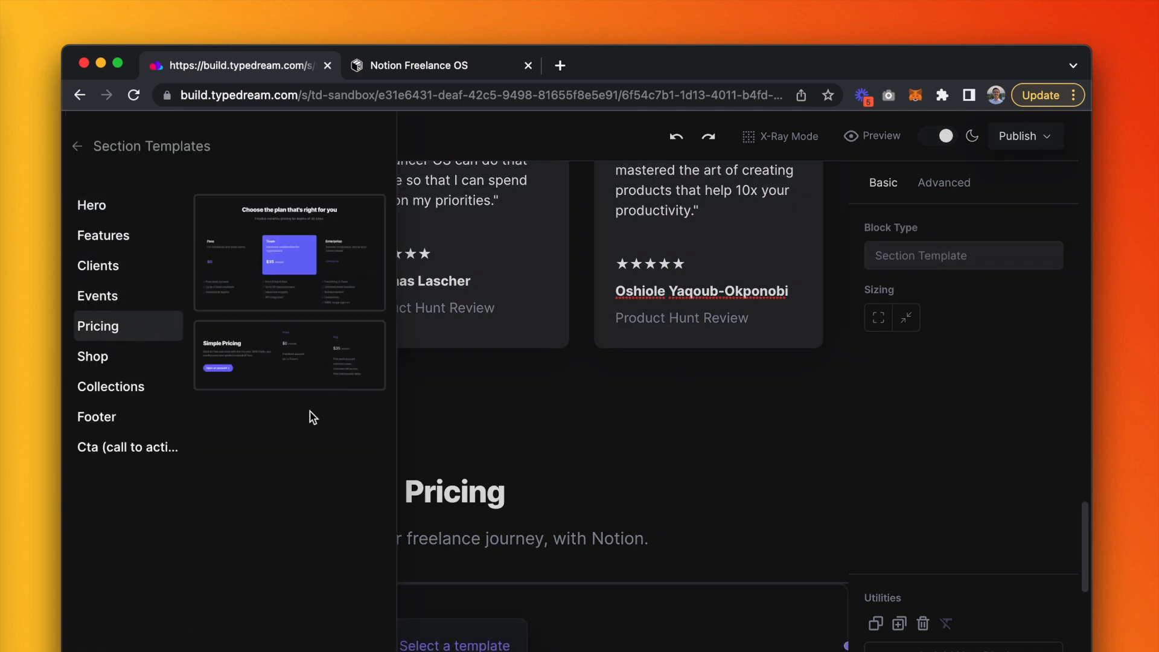
{"action": "left_click", "coordinate": [334, 368]}
{"action": "scroll", "coordinate": [505, 483], "scroll_direction": "down", "scroll_amount": 5}
{"action": "left_click", "coordinate": [505, 582]}
{"action": "left_click", "coordinate": [342, 476]}
{"action": "key", "text": "BackSpace"}
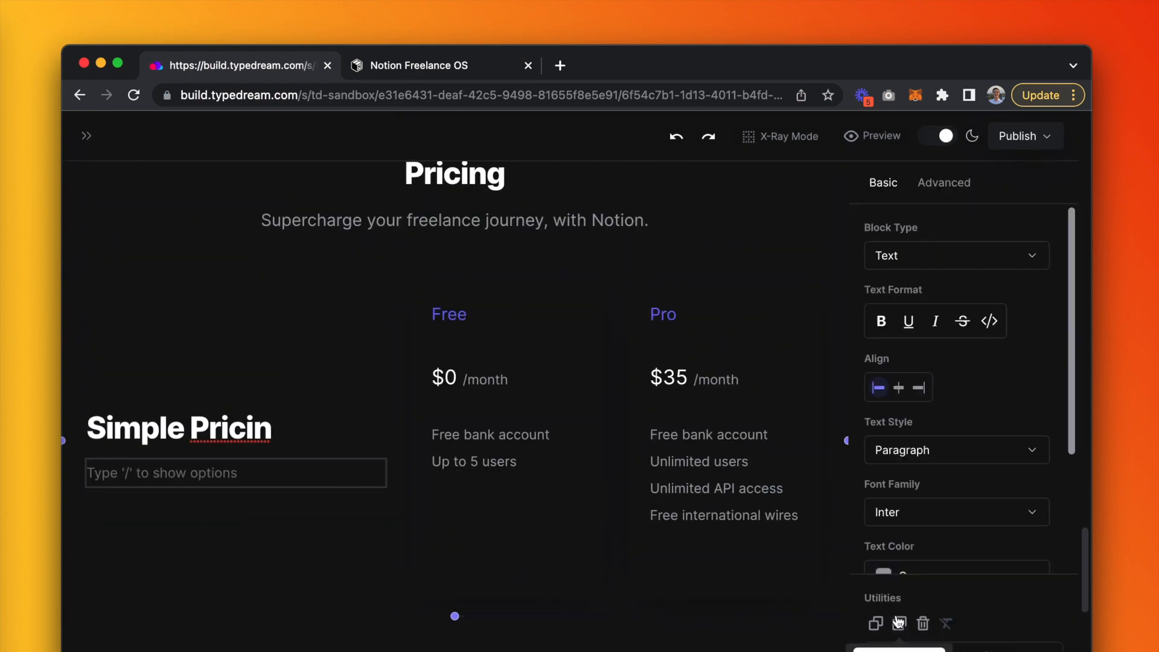
{"action": "left_click_drag", "start_coordinate": [67, 481], "coordinate": [204, 481]}
- Turn the Free column into a white card and the Pro column into a gray card
{"action": "left_click", "coordinate": [336, 573]}
{"action": "left_click", "coordinate": [935, 494]}
{"action": "left_click", "coordinate": [935, 565]}
{"action": "left_click", "coordinate": [791, 564]}
- Retitle the first card 'Freelancer OS' with black paragraph description 'All-in-one operating system for freelancers.'
{"action": "left_click", "coordinate": [670, 536]}
{"action": "type", "text": "lancer OS"}
{"action": "left_click", "coordinate": [930, 408]}
{"action": "type", "text": "Alls"}
{"action": "triple_click", "coordinate": [265, 287]}
{"action": "left_click", "coordinate": [930, 282]}
{"action": "left_click", "coordinate": [911, 488]}
{"action": "left_click", "coordinate": [930, 409]}
{"action": "left_click", "coordinate": [716, 445]}
{"action": "type", "text": "All-in-one operating system for freelancers."}
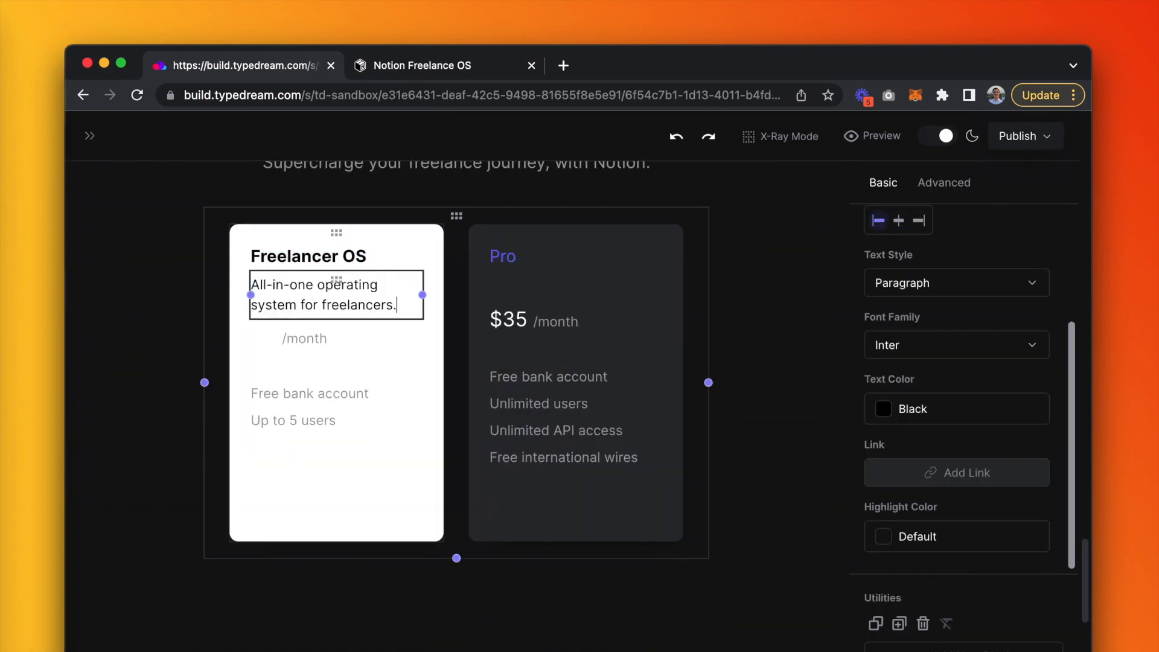
- Set a black $59 price and features: All-In-One Freelance Workspace, Full Onboarding Guide, Access to Future Updates
{"action": "triple_click", "coordinate": [263, 335]}
{"action": "left_click", "coordinate": [923, 536]}
{"action": "left_click", "coordinate": [757, 574]}
{"action": "left_click", "coordinate": [924, 430]}
{"action": "left_click", "coordinate": [716, 466]}
{"action": "type", "text": "$59"}
{"action": "scroll", "coordinate": [302, 356], "scroll_direction": "up", "scroll_amount": 3}
{"action": "type", "text": "All-In-One Freelance Workspace"}
{"action": "triple_click", "coordinate": [310, 447]}
{"action": "type", "text": "Full Onboarding Guide"}
{"action": "key", "text": "Return"}
{"action": "type", "text": "Access to Future Updates"}
- Duplicate the Freelancer OS card over the Pro card and retitle it white 'Freelancer OS + Consultation'
{"action": "left_click", "coordinate": [336, 230]}
{"action": "left_click", "coordinate": [899, 623]}
{"action": "left_click_drag", "start_coordinate": [336, 494], "coordinate": [561, 181]}
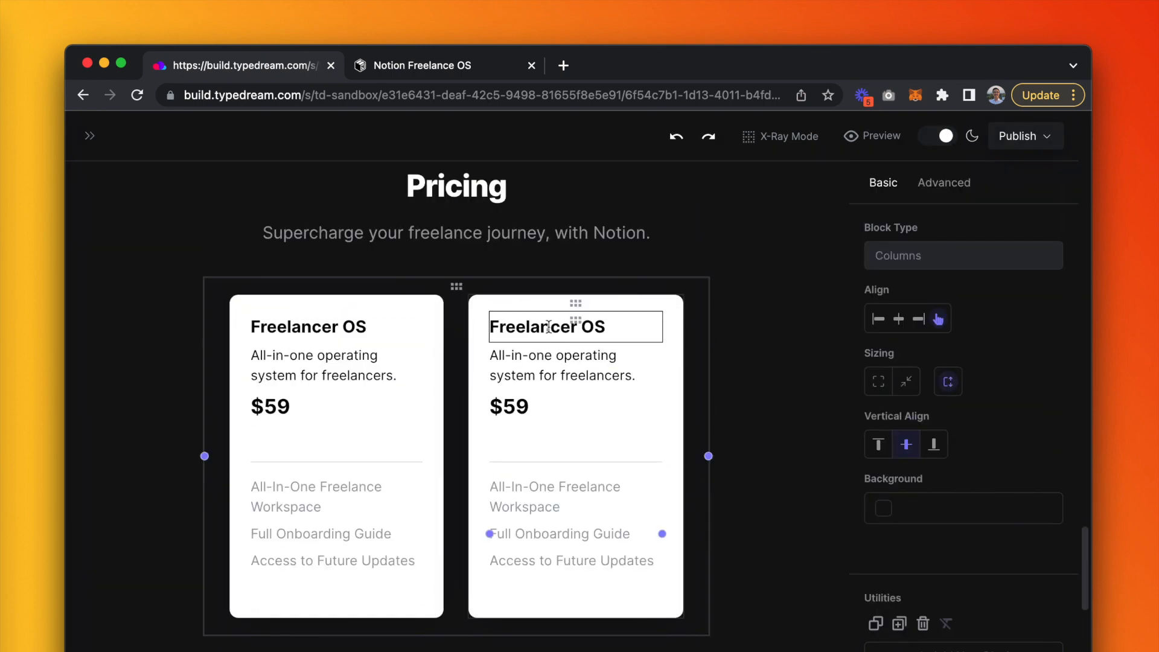
{"action": "triple_click", "coordinate": [549, 327]}
{"action": "left_click", "coordinate": [949, 408]}
{"action": "type", "text": "+ Consultation"}
- Make the copy's description and price white, set $250, and add '30 min Onboarding Consultation'
{"action": "triple_click", "coordinate": [562, 390]}
{"action": "left_click", "coordinate": [949, 415]}
{"action": "left_click", "coordinate": [753, 440]}
{"action": "triple_click", "coordinate": [509, 430]}
{"action": "type", "text": "$250"}
{"action": "key", "text": "Return"}
{"action": "type", "text": "30 min Onboarding Consultation"}
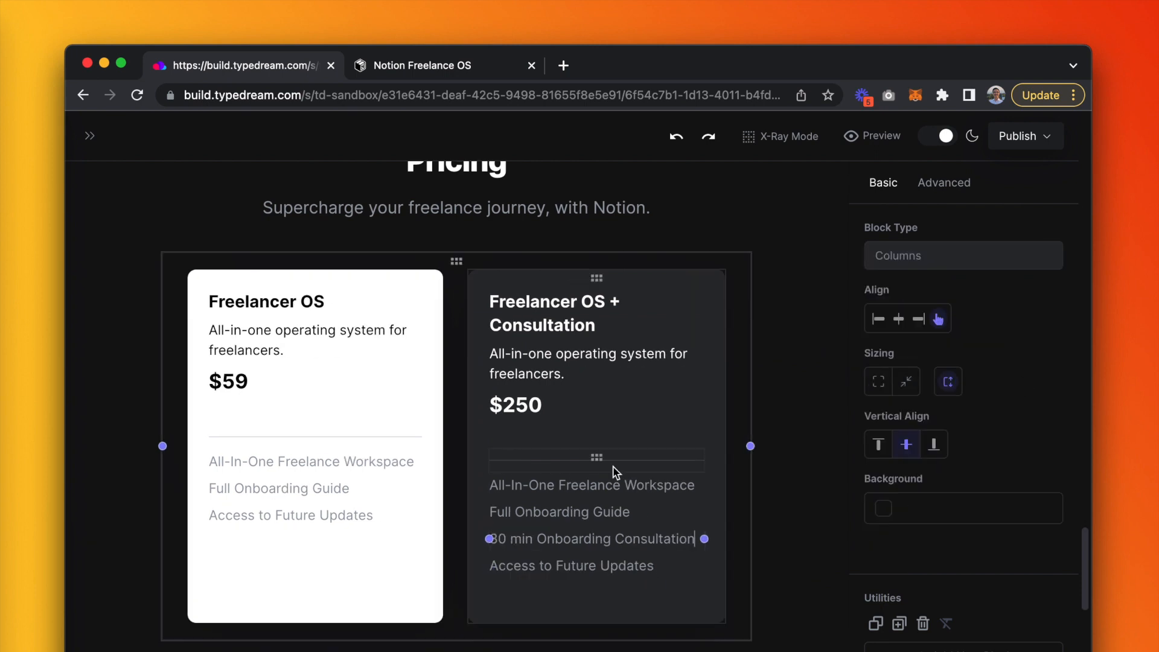
- Add a Heading 2 block below the pricing section with /h2
{"action": "scroll", "coordinate": [613, 473], "scroll_direction": "down", "scroll_amount": 3}
{"action": "type", "text": "/"}
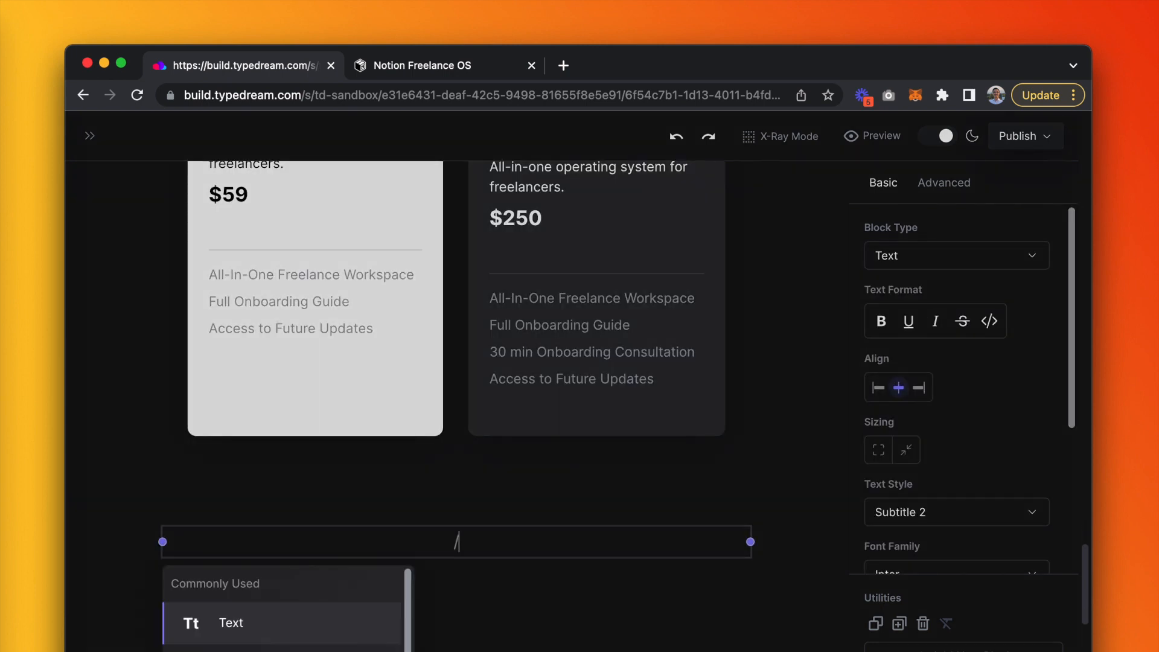
{"action": "type", "text": "h2"}
{"action": "key", "text": "Return"}
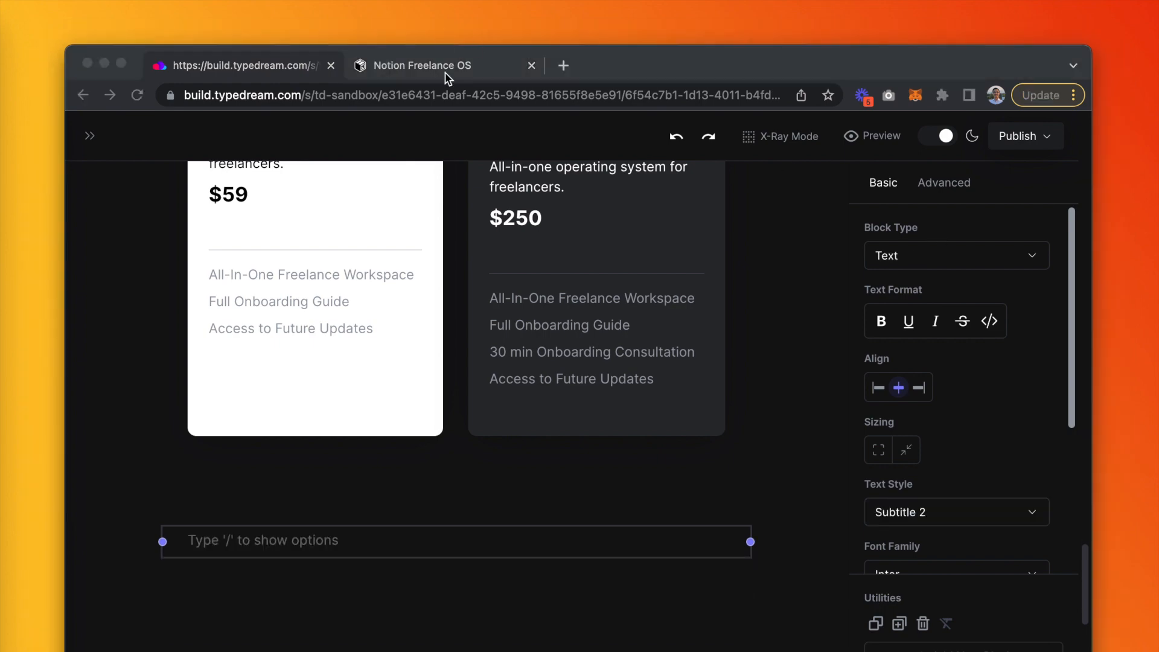
{"action": "left_click", "coordinate": [450, 71]}
{"action": "scroll", "coordinate": [518, 291], "scroll_direction": "up", "scroll_amount": 15}
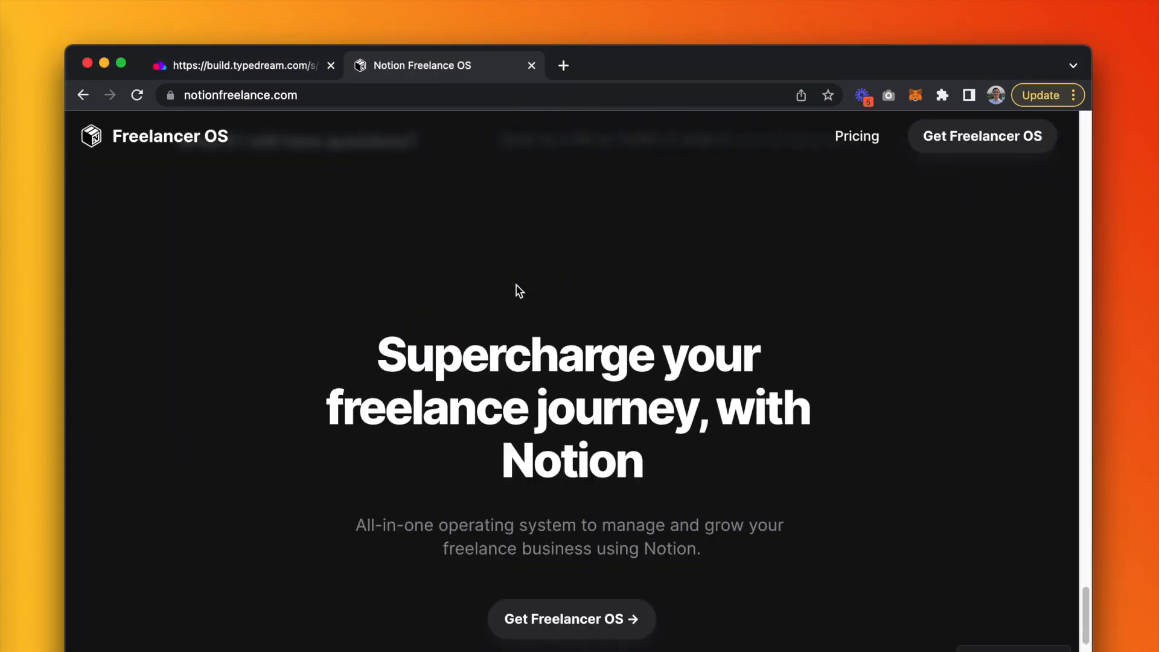
{"action": "scroll", "coordinate": [516, 285], "scroll_direction": "up", "scroll_amount": 2}
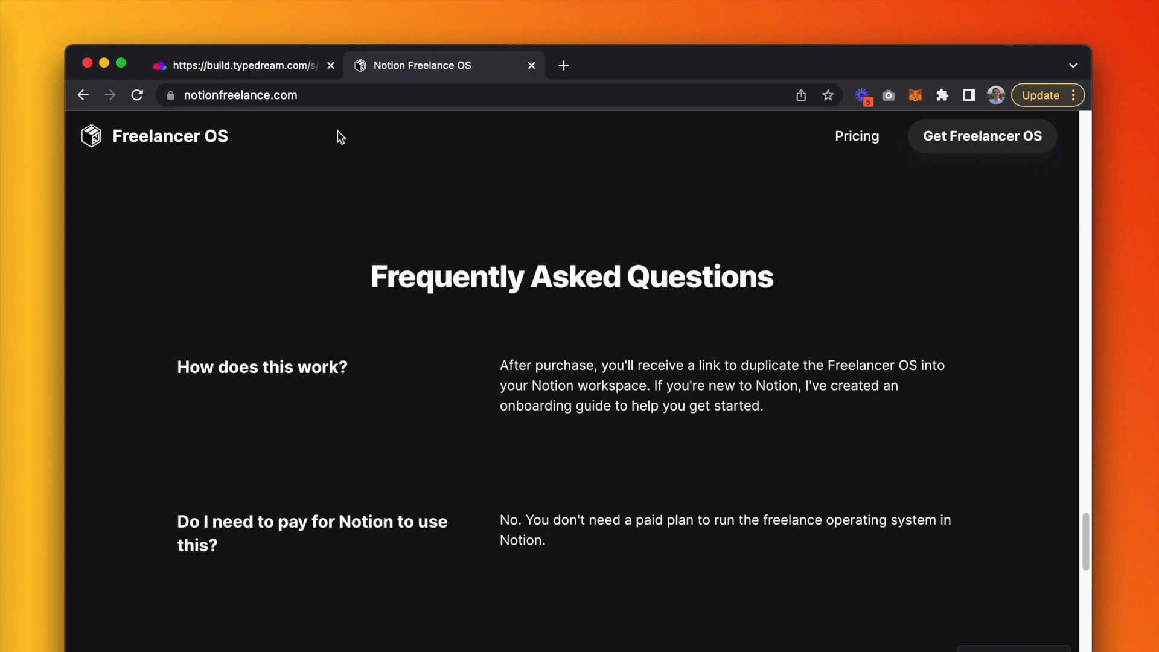
{"action": "left_click", "coordinate": [253, 70]}
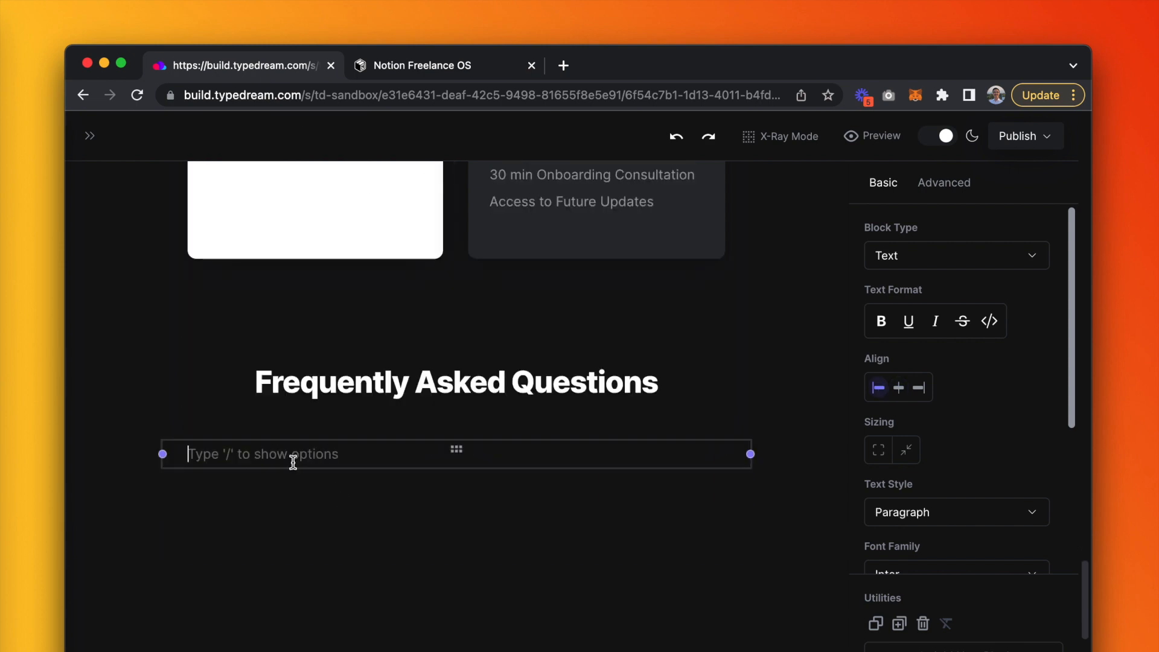
- Insert an accordion and fill its four items with the FAQ questions and answers
{"action": "type", "text": "/accordion"}
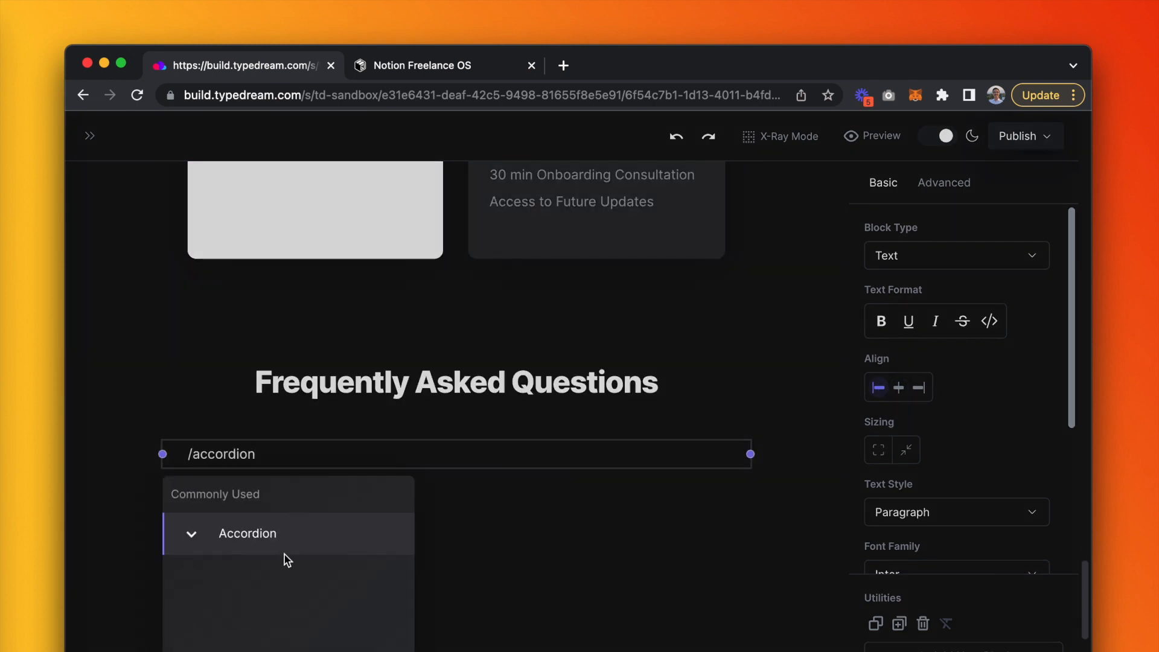
{"action": "left_click", "coordinate": [291, 548]}
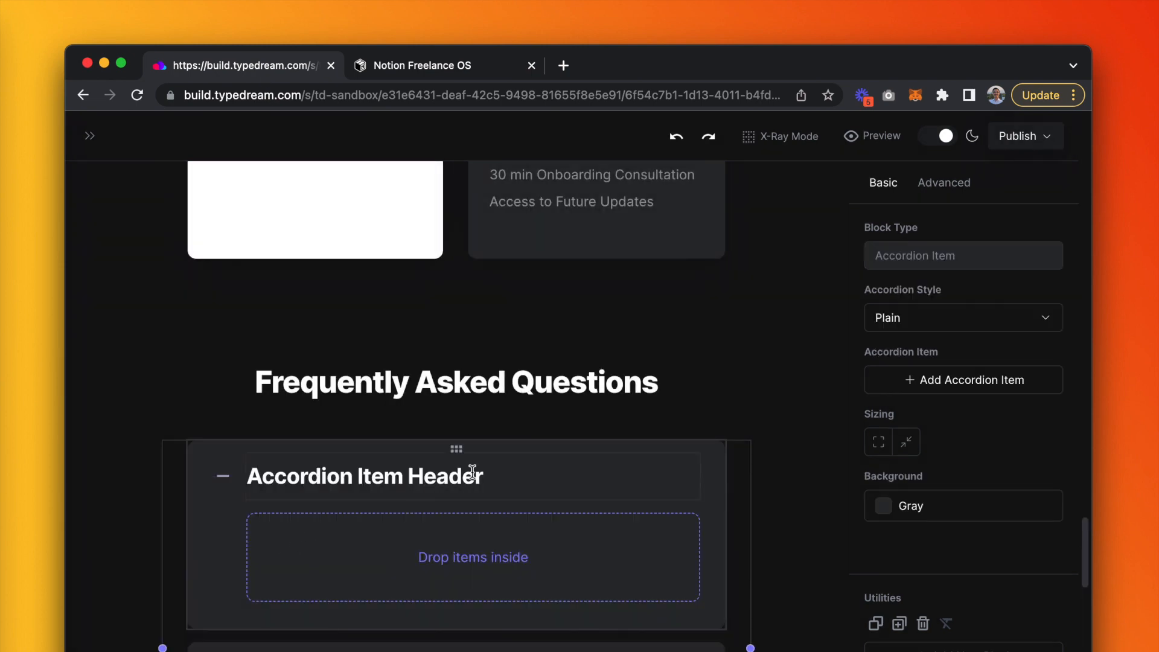
{"action": "scroll", "coordinate": [471, 462], "scroll_direction": "down", "scroll_amount": 3}
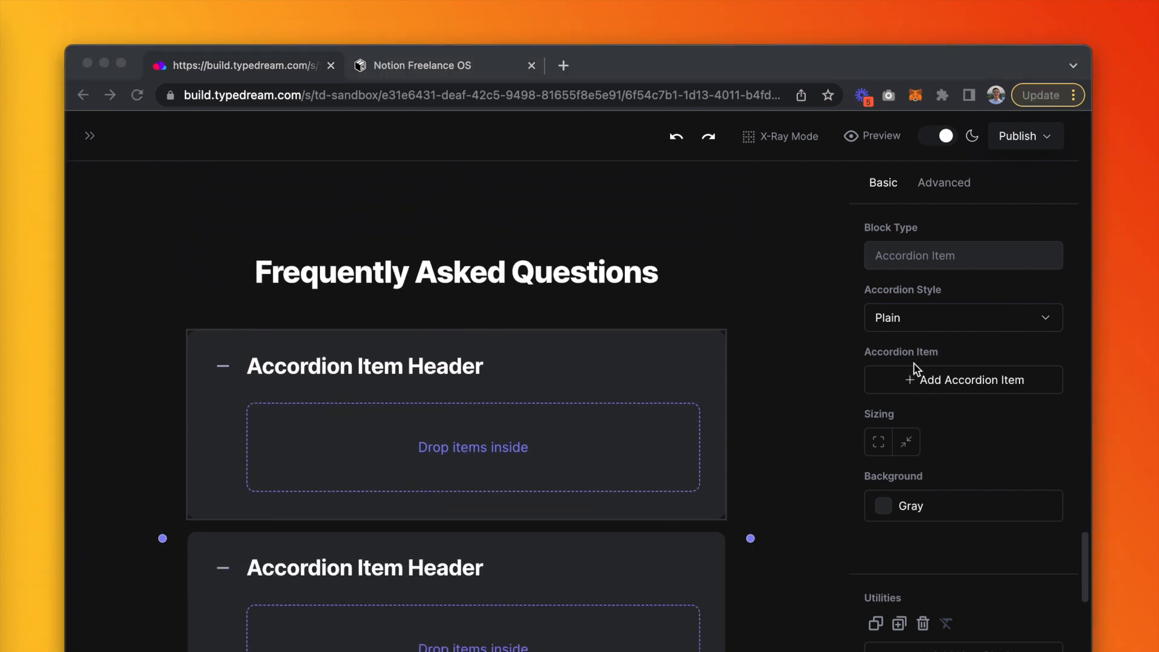
{"action": "left_click", "coordinate": [388, 365]}
{"action": "key", "text": "super+a"}
{"action": "type", "text": "How does this work?"}
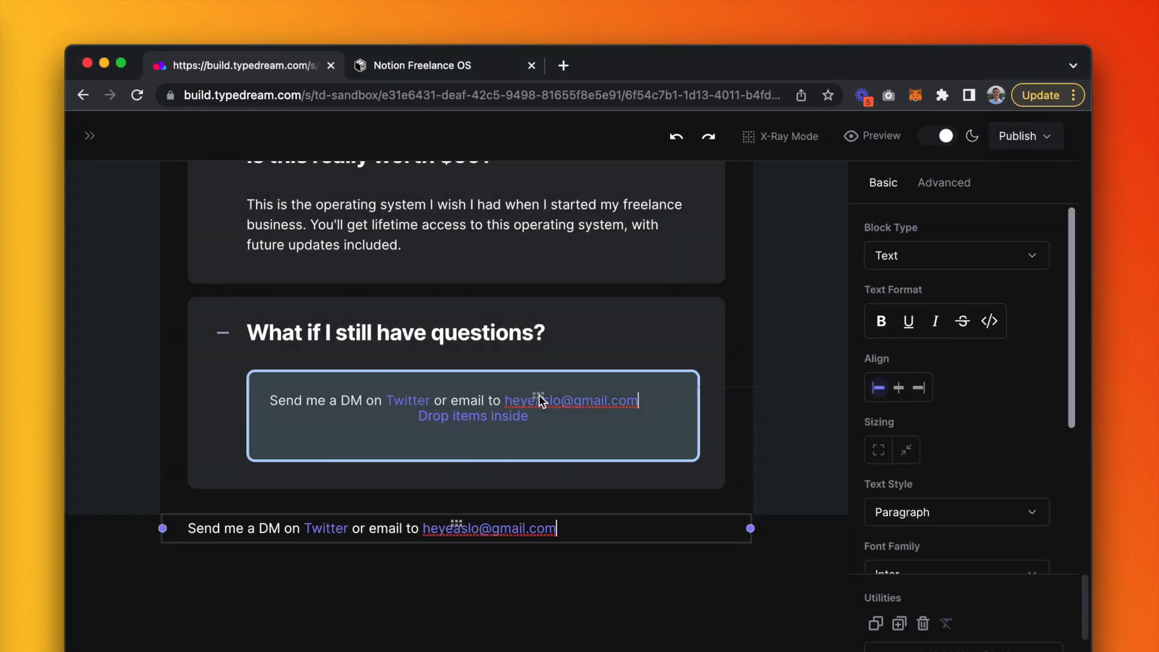
{"action": "left_click_drag", "start_coordinate": [538, 399], "coordinate": [525, 422]}
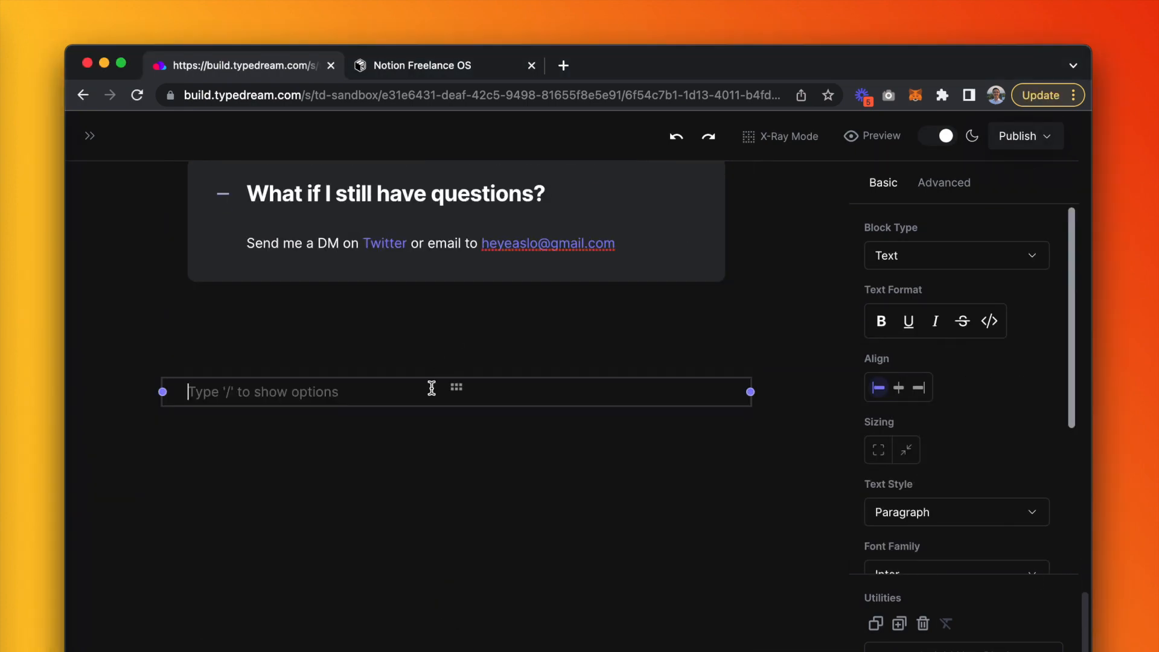
- Add a Heading 1 reading 'Supercharge your freelance journey, with Notion'
{"action": "type", "text": "/h"}
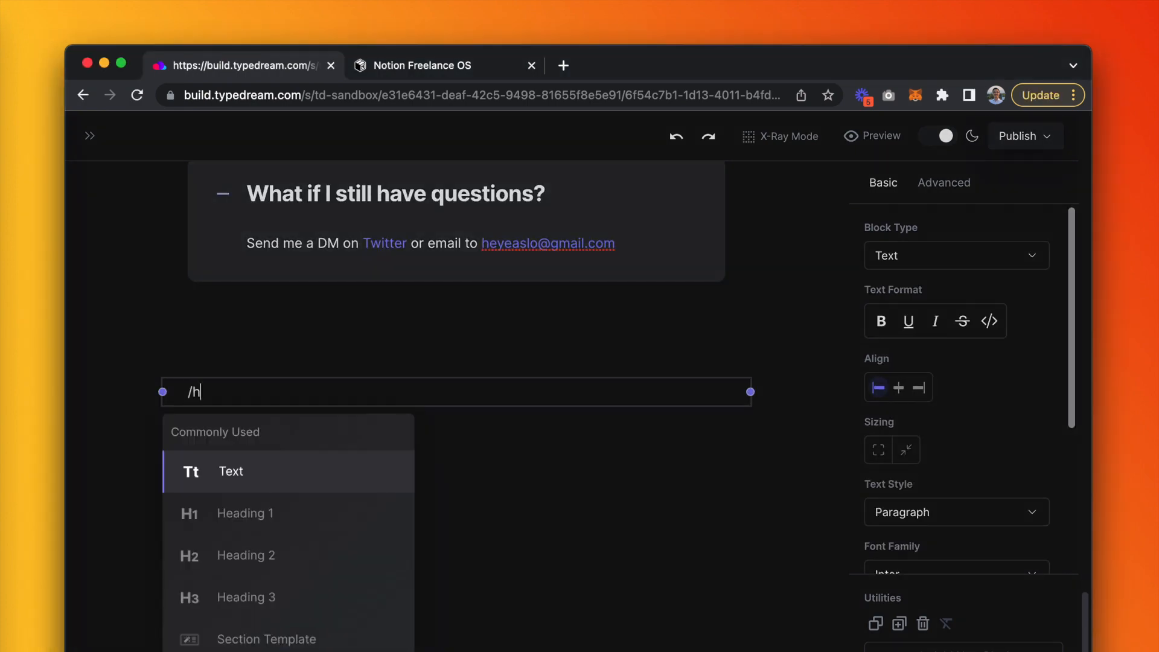
{"action": "key", "text": "Down"}
{"action": "key", "text": "Return"}
{"action": "type", "text": "Supercharge your freelance journey, with Notion"}
- Centre the closing headline and resize its block so it wraps to three lines
{"action": "key", "text": "ctrl+a"}
{"action": "left_click", "coordinate": [898, 387]}
{"action": "left_click_drag", "start_coordinate": [752, 482], "coordinate": [798, 487]}
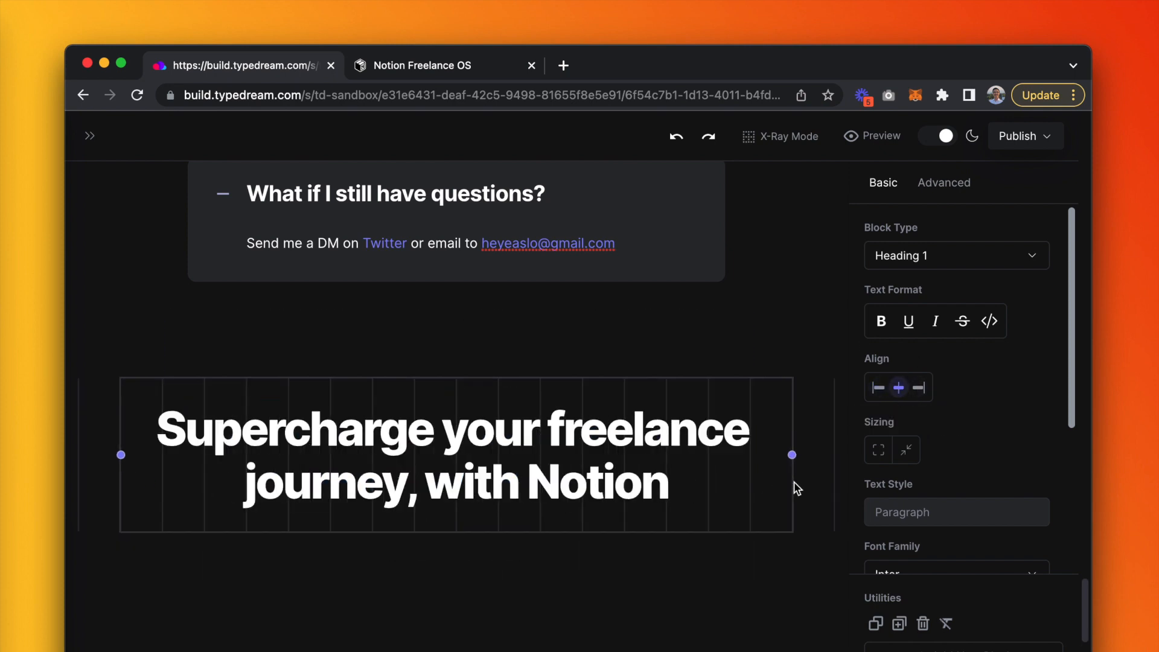
{"action": "left_click", "coordinate": [709, 500]}
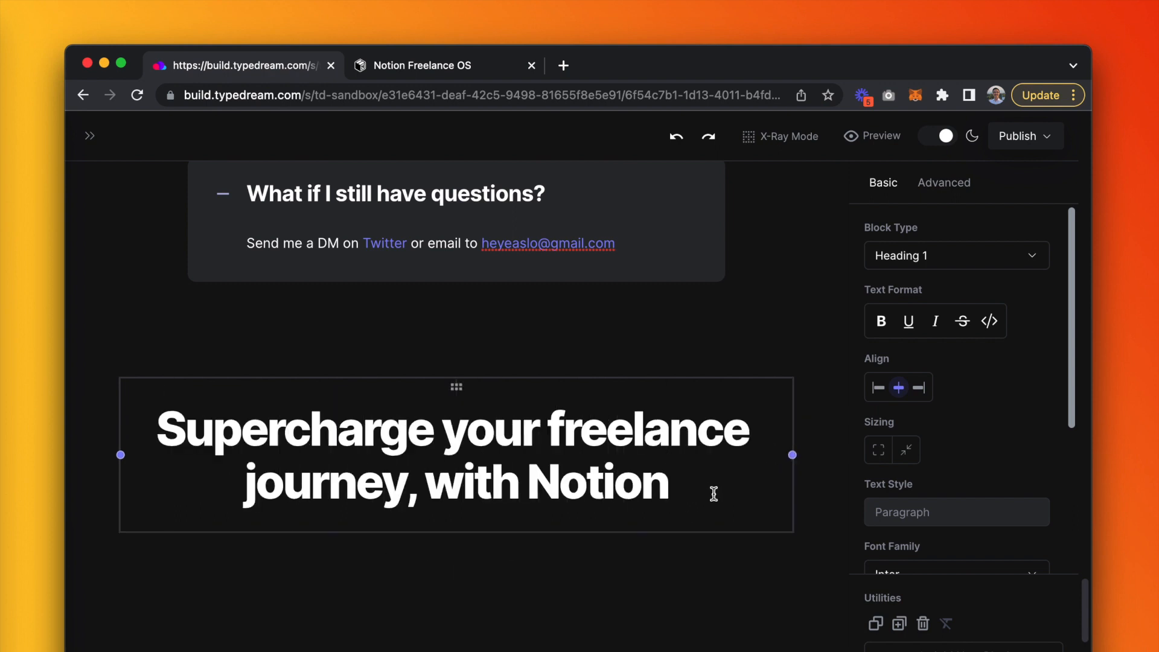
{"action": "left_click_drag", "start_coordinate": [790, 456], "coordinate": [750, 457]}
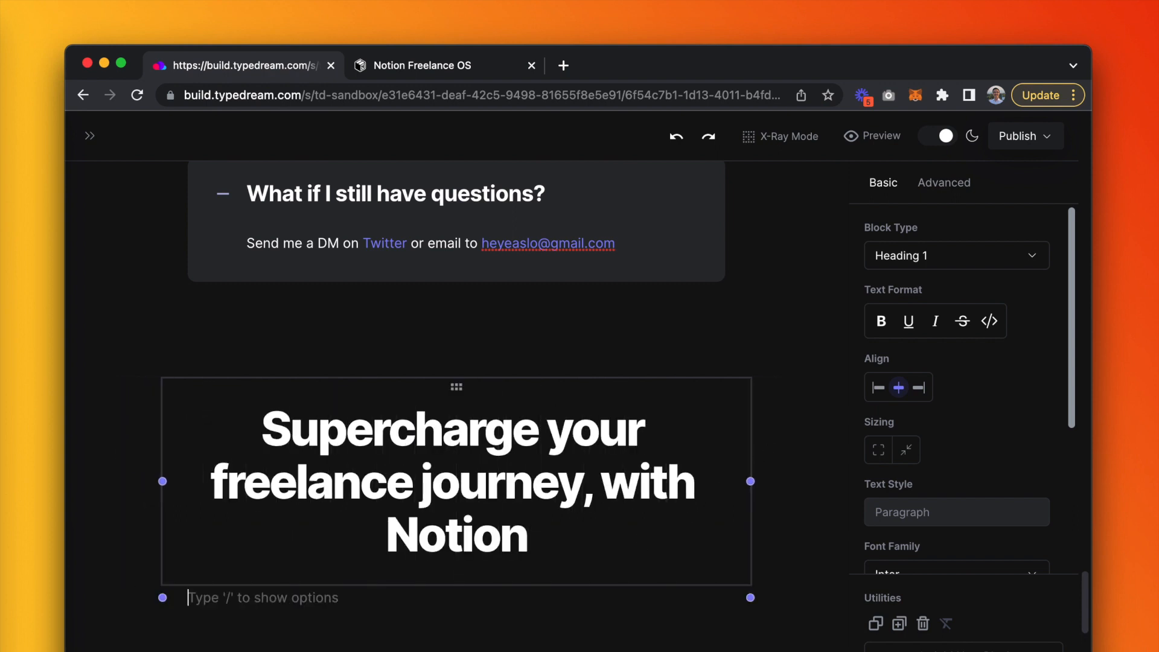
- Paste the tagline below the headline, styled Subtitle 2 and centred
{"action": "key", "text": "super+Tab"}
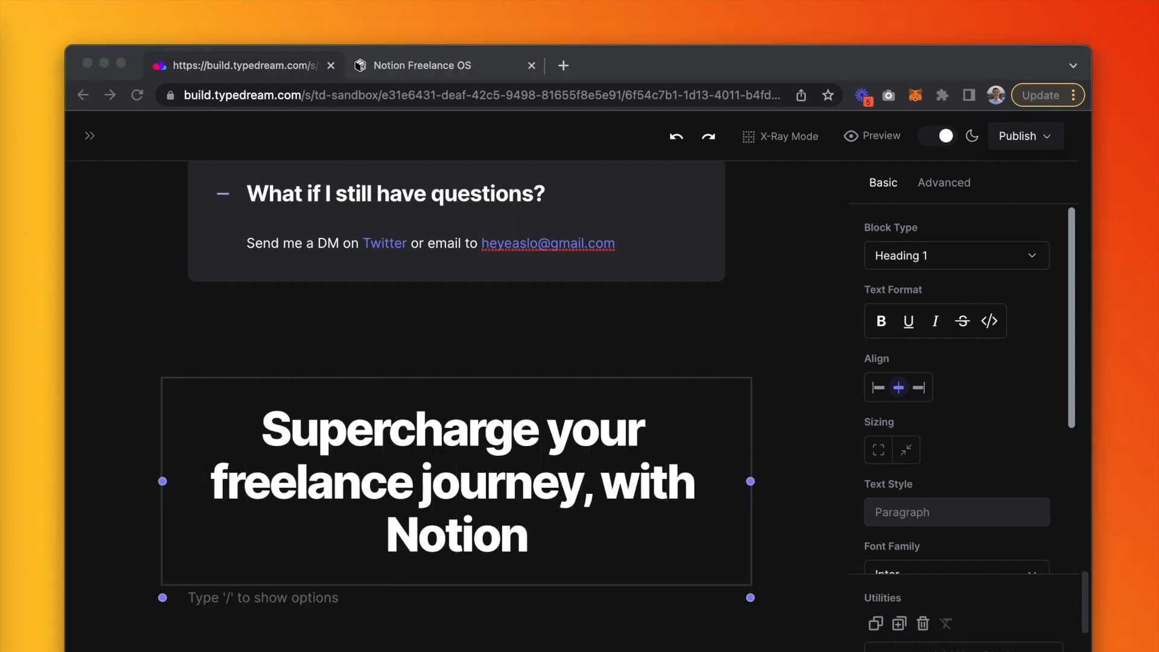
{"action": "left_click", "coordinate": [419, 595]}
{"action": "type", "text": "All-in-one operating system to manage and grow your freelance business using Notion."}
{"action": "left_click", "coordinate": [188, 611]}
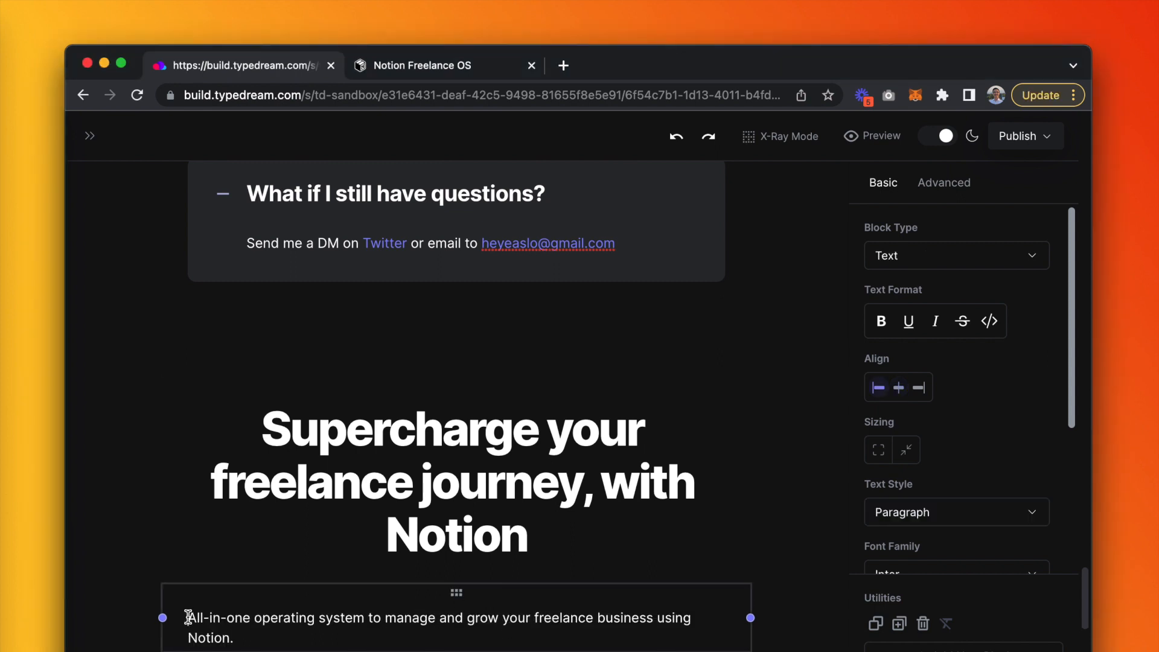
{"action": "left_click_drag", "start_coordinate": [186, 615], "coordinate": [741, 566]}
{"action": "left_click", "coordinate": [944, 516]}
{"action": "left_click", "coordinate": [944, 513]}
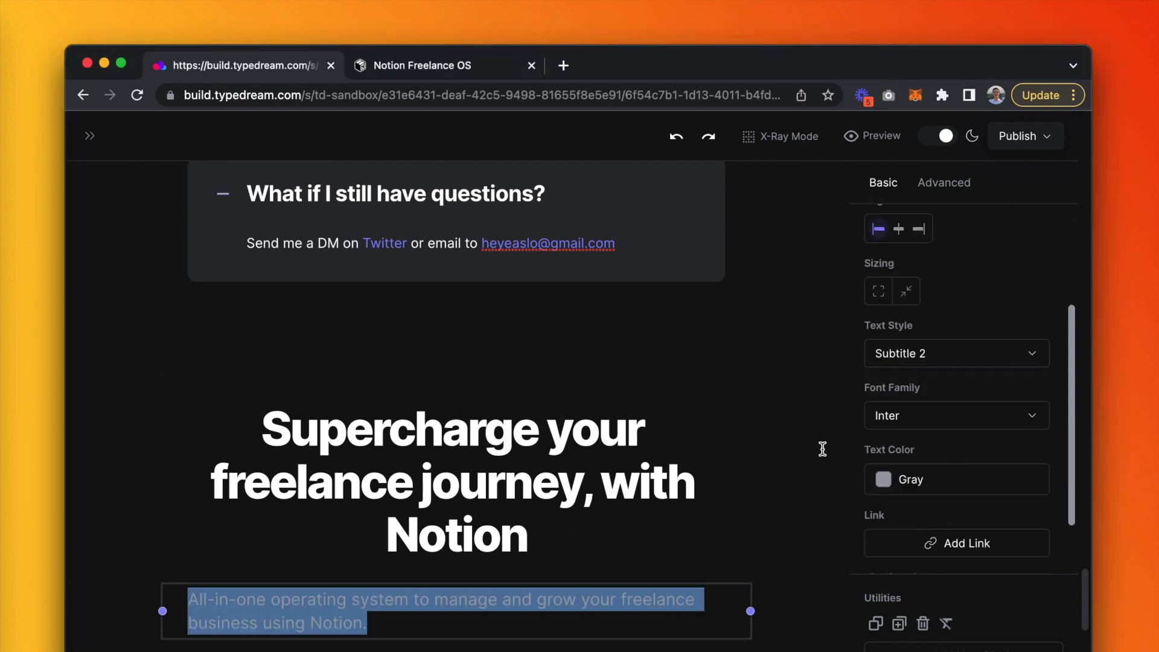
{"action": "left_click", "coordinate": [900, 229]}
- Add a button labelled 'Get Freelancer OS →' under the tagline
{"action": "scroll", "coordinate": [664, 598], "scroll_direction": "down", "scroll_amount": 3}
{"action": "key", "text": "Right"}
{"action": "key", "text": "Return"}
{"action": "type", "text": "/bu"}
{"action": "key", "text": "Return"}
{"action": "type", "text": "Get F"}
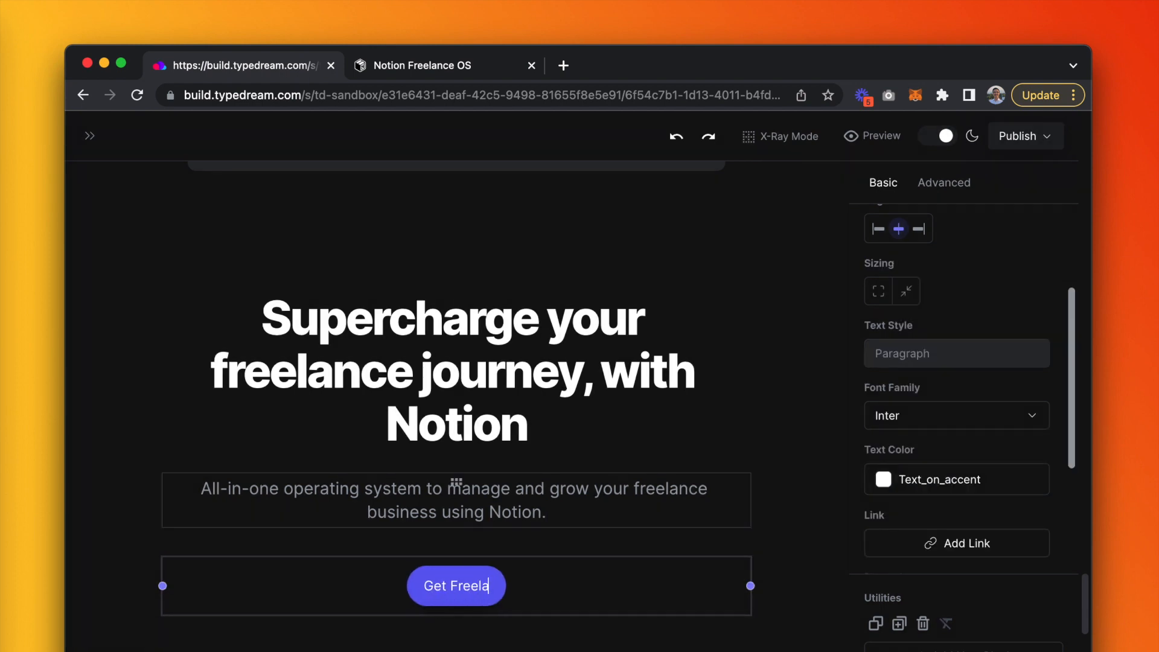
{"action": "type", "text": "reelancer OS ->"}
{"action": "key", "text": "super+a"}
{"action": "type", "text": "All-in-one operating system to manage and grow your freelance business using Notion."}
{"action": "key", "text": "super+z"}
{"action": "key", "text": "super+a"}
- Give the button a gray background
{"action": "scroll", "coordinate": [850, 501], "scroll_direction": "down", "scroll_amount": 5}
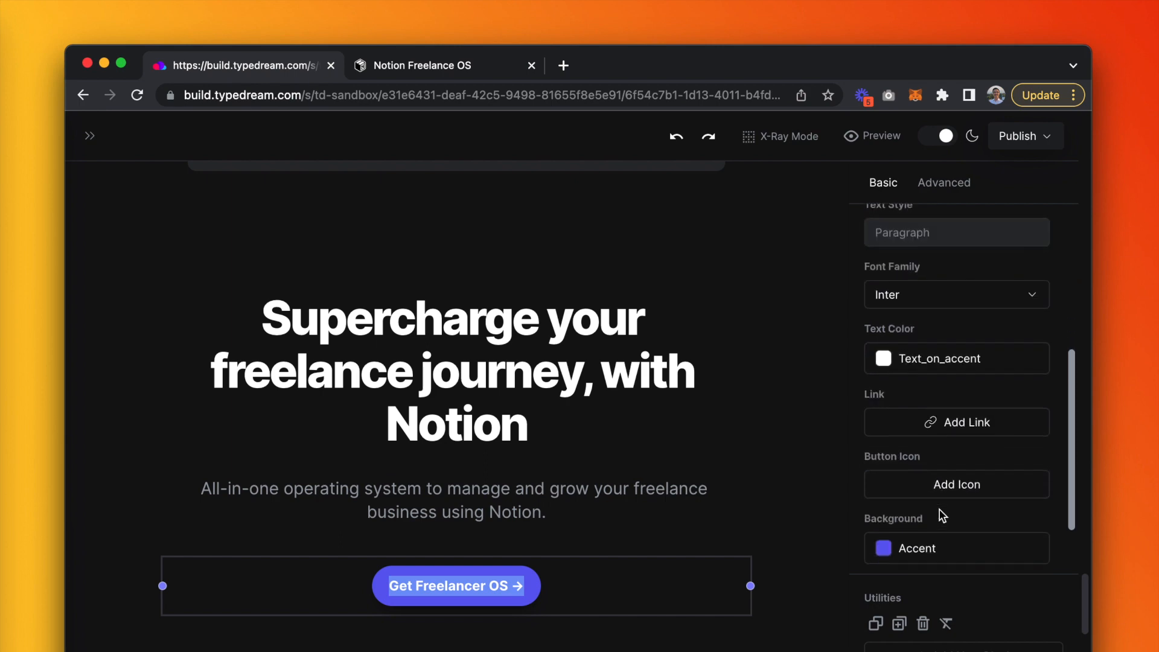
{"action": "left_click", "coordinate": [911, 548]}
{"action": "left_click", "coordinate": [675, 465]}
{"action": "left_click", "coordinate": [526, 646]}
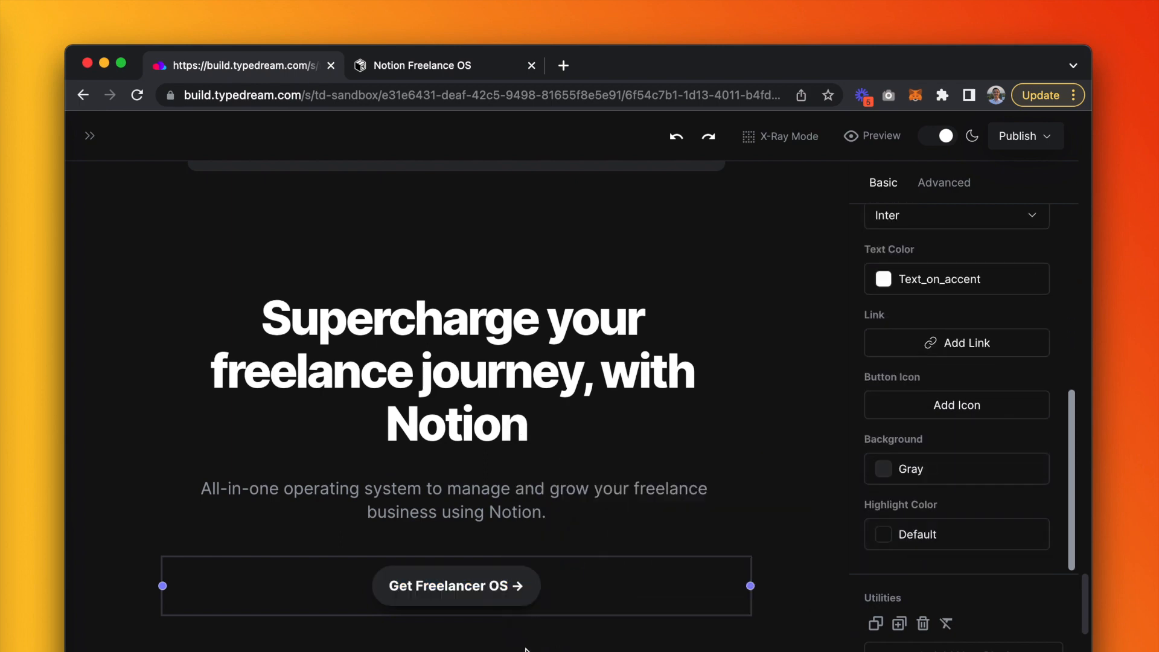
{"action": "scroll", "coordinate": [500, 642], "scroll_direction": "down", "scroll_amount": 3}
{"action": "scroll", "coordinate": [500, 641], "scroll_direction": "up", "scroll_amount": 1}
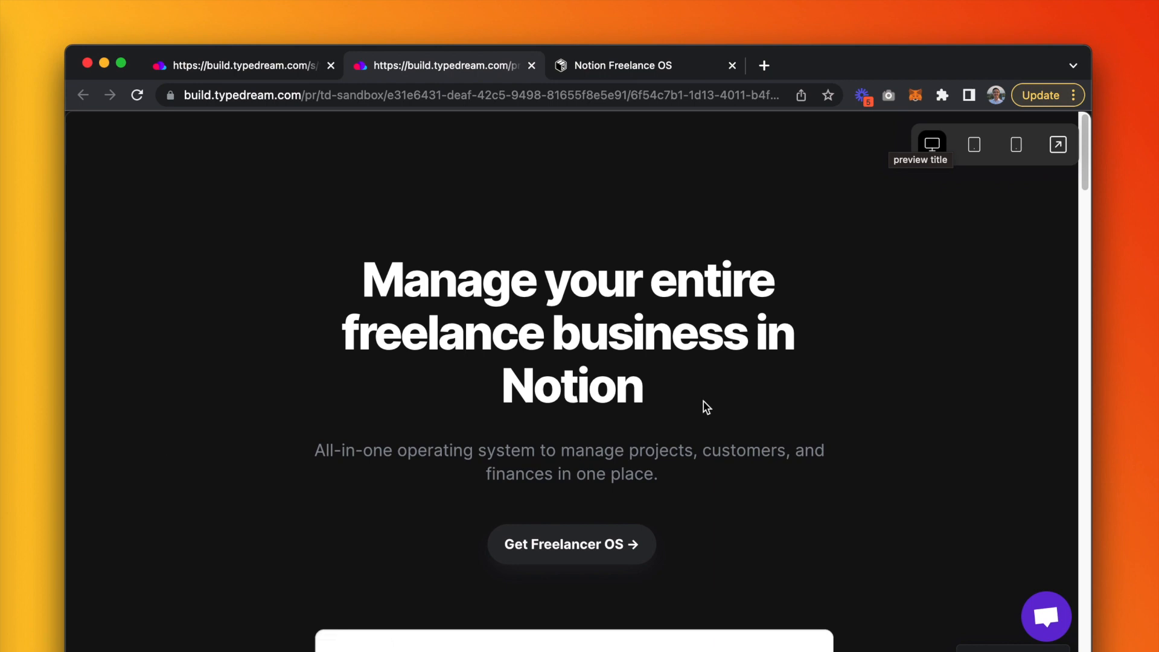
- Scroll through the previewed landing page down to the FAQ section
{"action": "scroll", "coordinate": [701, 410], "scroll_direction": "down", "scroll_amount": 5}
{"action": "scroll", "coordinate": [701, 408], "scroll_direction": "down", "scroll_amount": 15}
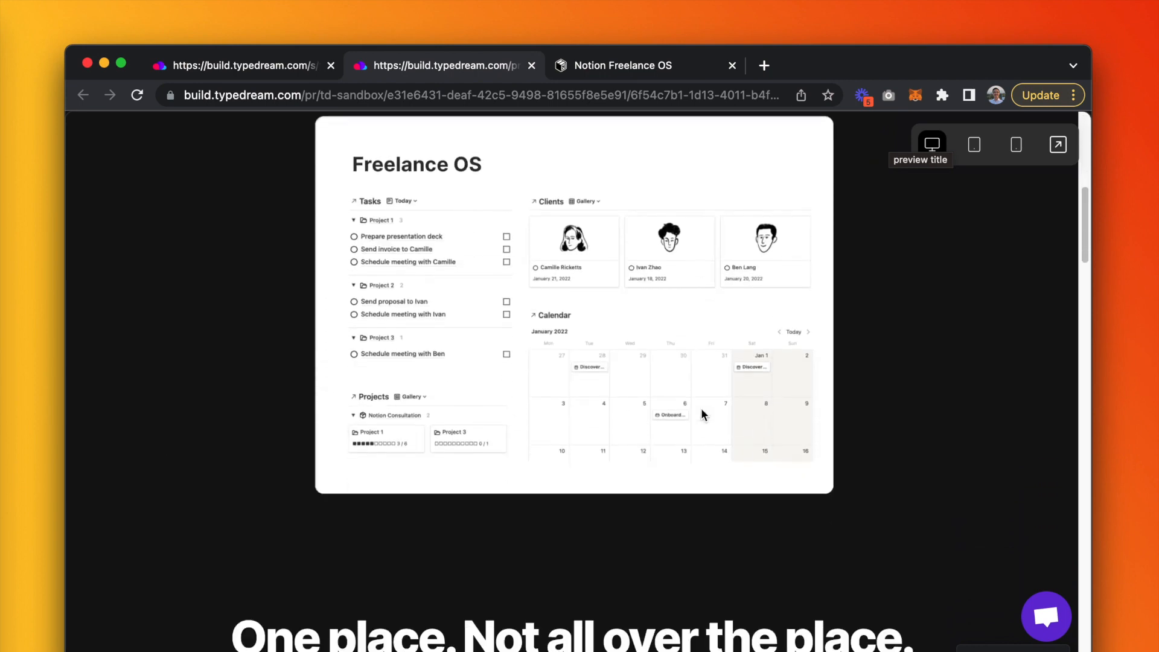
{"action": "scroll", "coordinate": [701, 409], "scroll_direction": "down", "scroll_amount": 15}
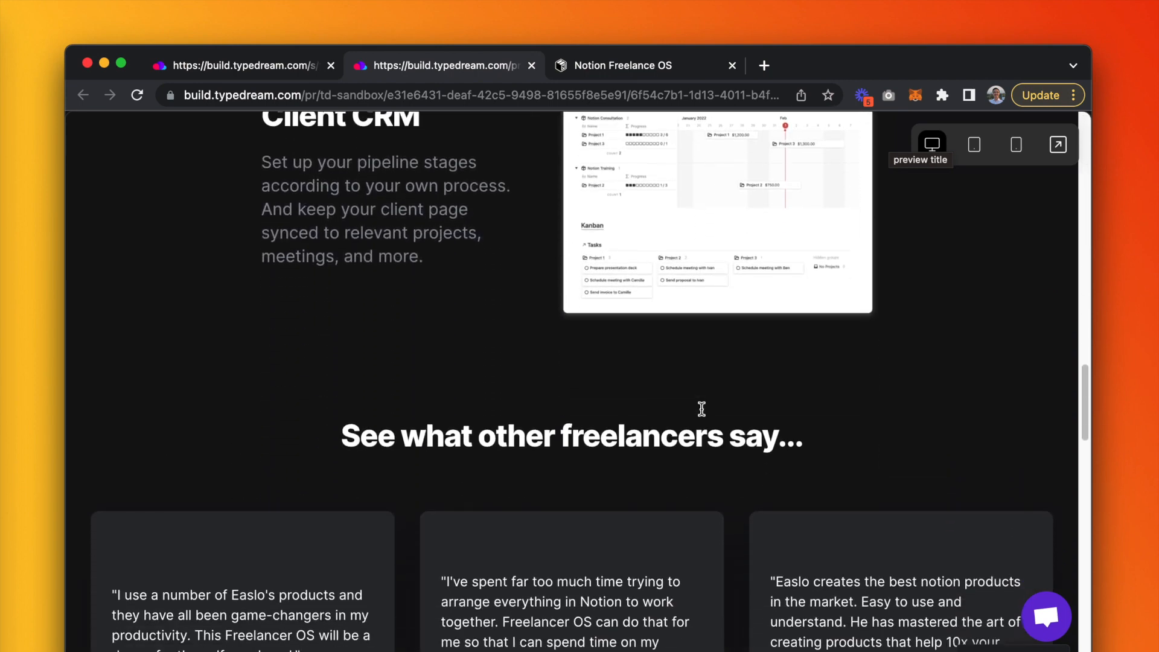
{"action": "scroll", "coordinate": [702, 409], "scroll_direction": "down", "scroll_amount": 15}
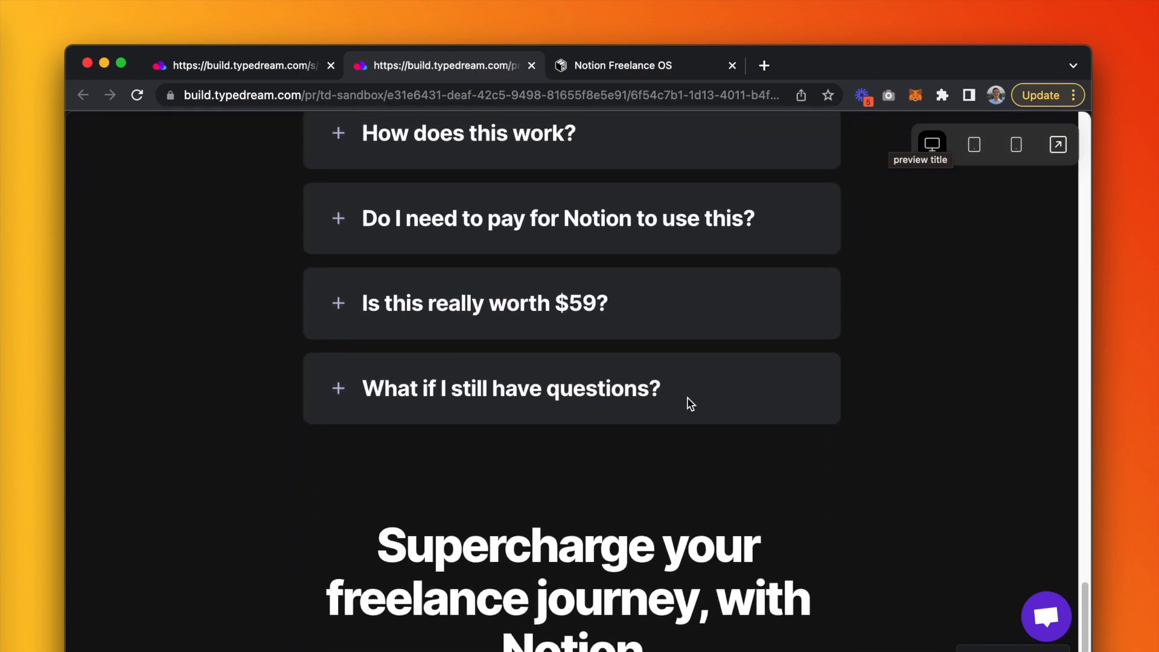
{"action": "scroll", "coordinate": [688, 401], "scroll_direction": "up", "scroll_amount": 2}
- Expand all four FAQ answers, from 'How does this work?' to 'What if I still have questions?'
{"action": "left_click", "coordinate": [610, 211]}
{"action": "left_click", "coordinate": [601, 357]}
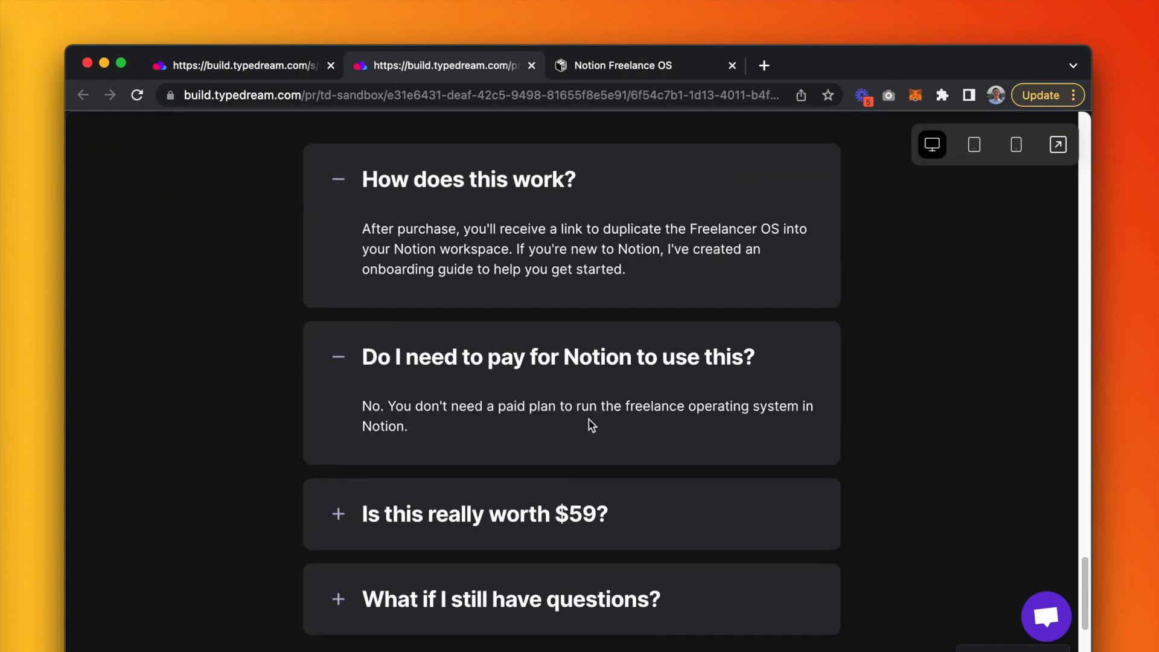
{"action": "left_click", "coordinate": [582, 517]}
{"action": "scroll", "coordinate": [608, 639], "scroll_direction": "down", "scroll_amount": 2}
{"action": "left_click", "coordinate": [610, 519]}
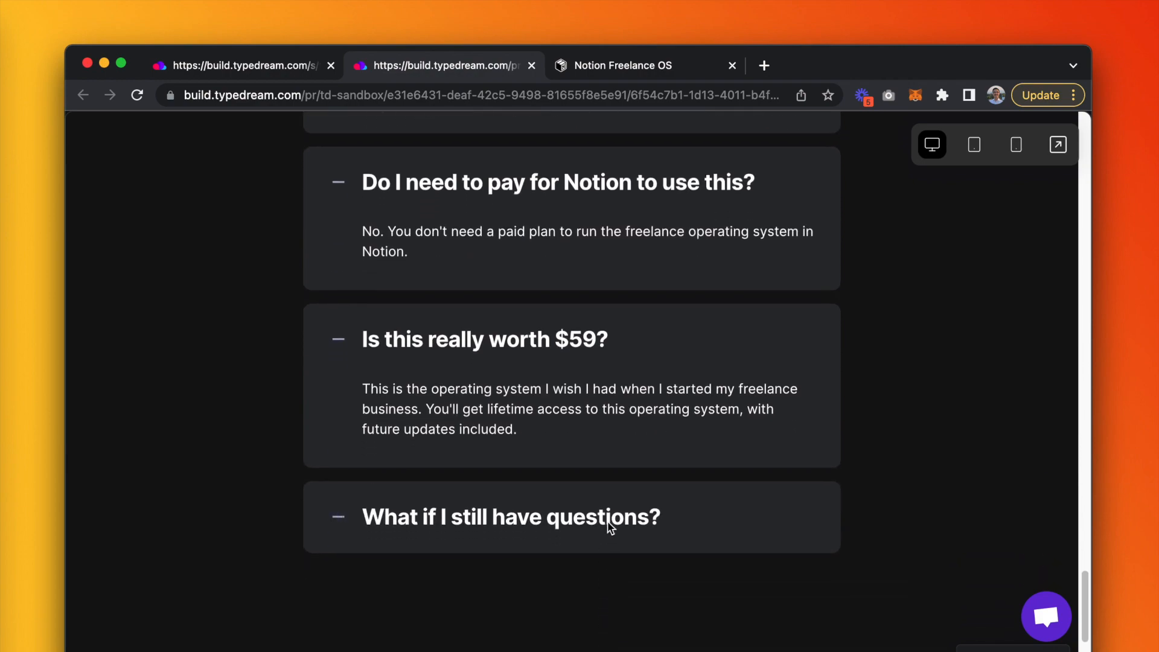
{"action": "scroll", "coordinate": [611, 527], "scroll_direction": "down", "scroll_amount": 3}
{"action": "scroll", "coordinate": [609, 527], "scroll_direction": "down", "scroll_amount": 5}
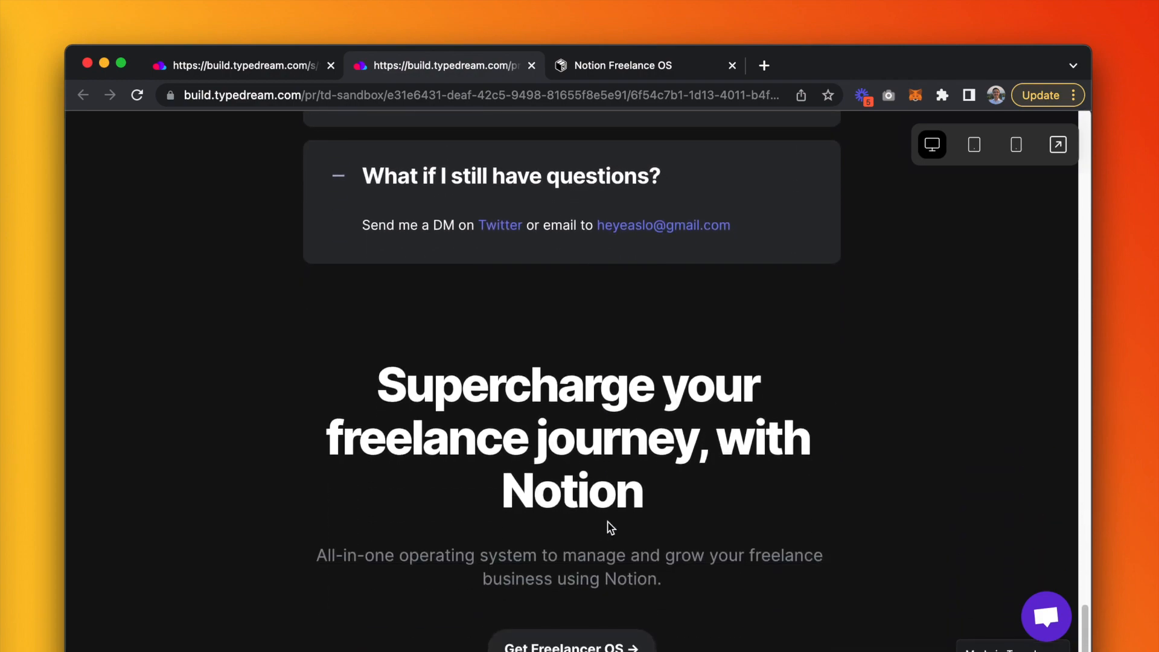